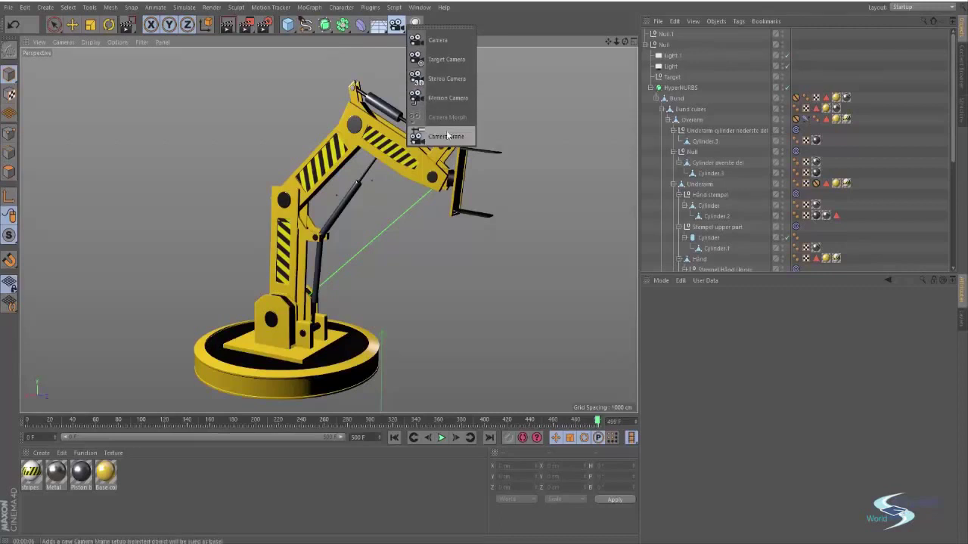
Step: Add a standard camera to the scene and deselect it
click(437, 41)
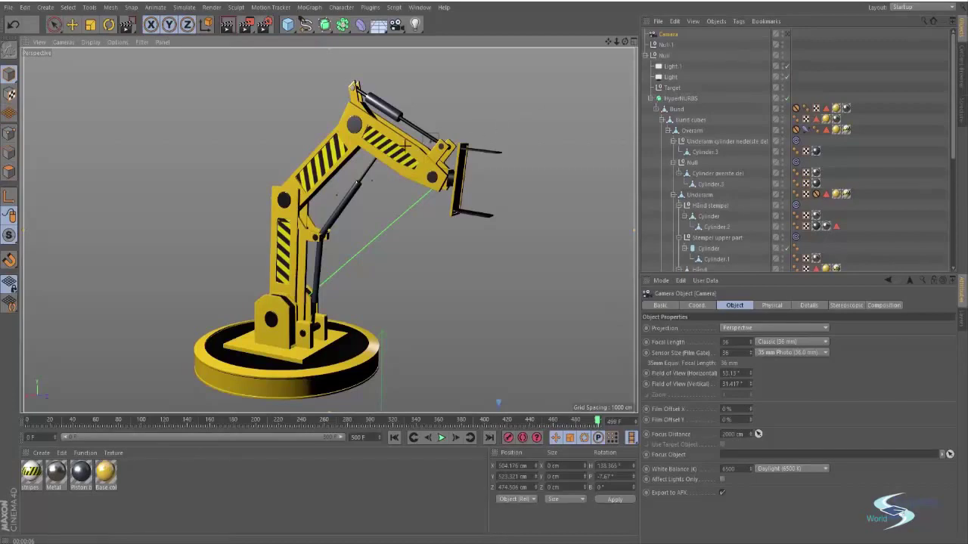
alt+drag(318, 163, 363, 170)
scroll(388, 136, down, 8)
click(869, 57)
scroll(365, 168, up, 3)
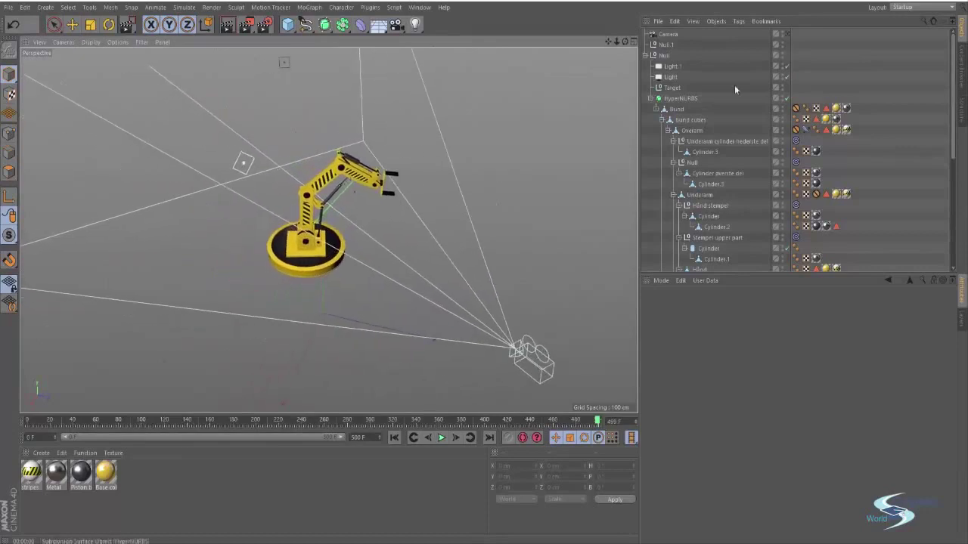
Step: Look through the new camera, orbit it around the robot arm, and return to the default view
click(787, 32)
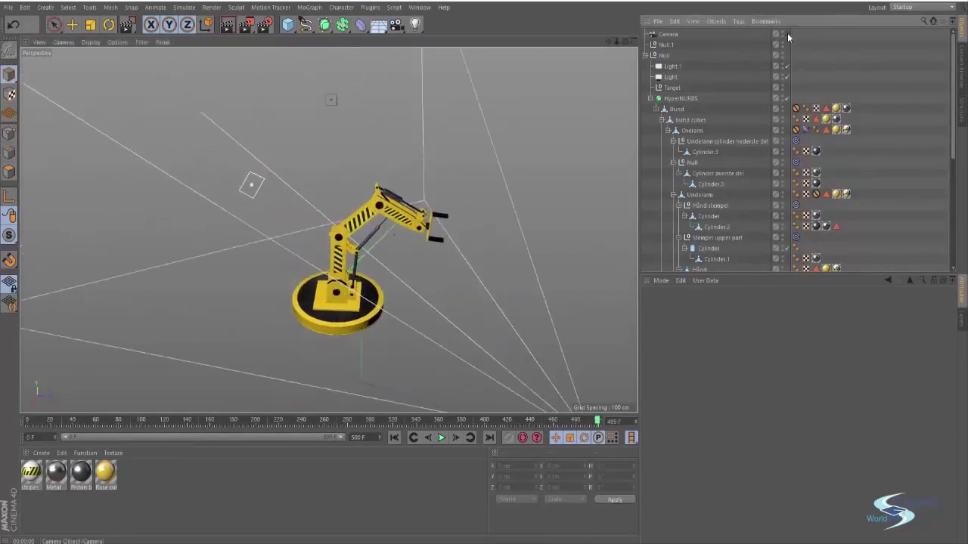
alt+drag(399, 157, 453, 209)
click(788, 34)
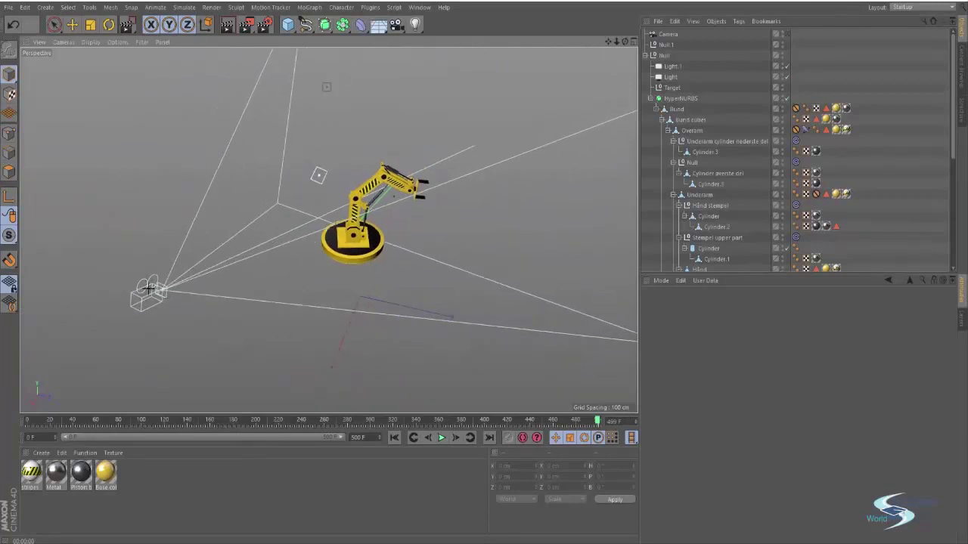
Step: Inspect the camera's placement from outside and switch the viewport back to looking through it
alt+drag(393, 196, 329, 229)
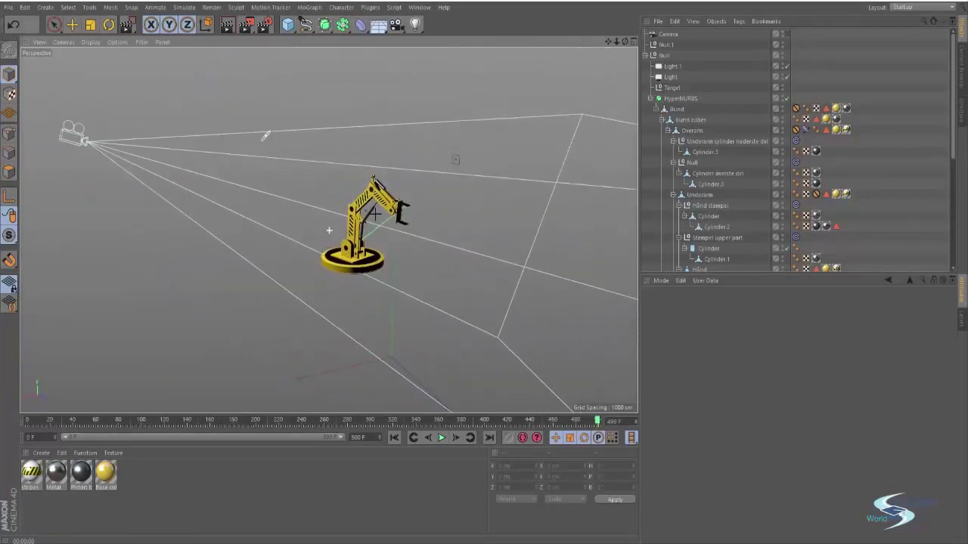
click(786, 34)
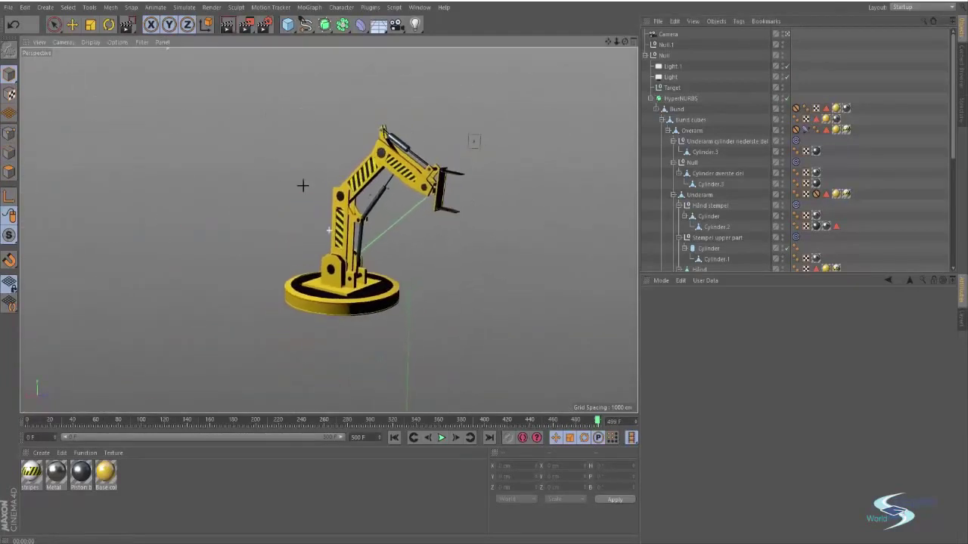
click(786, 33)
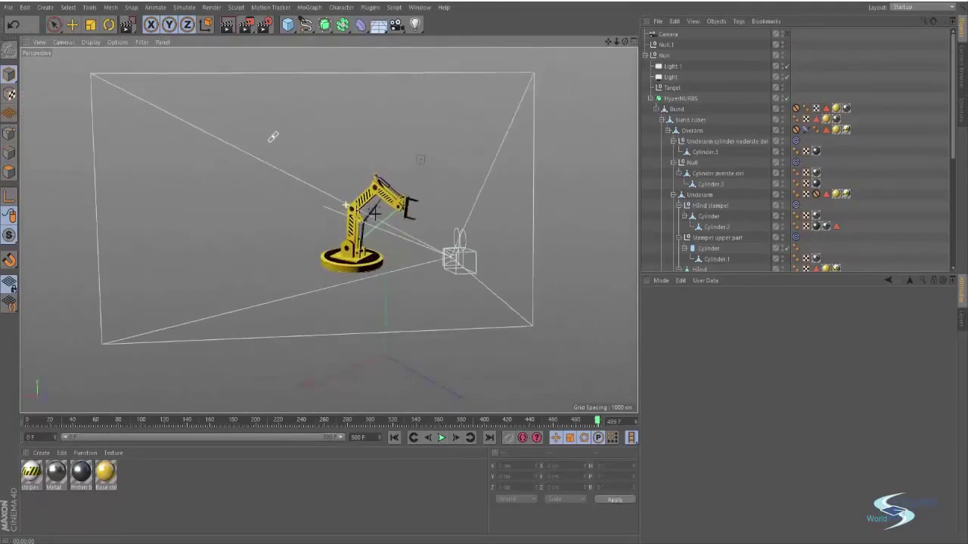
click(786, 33)
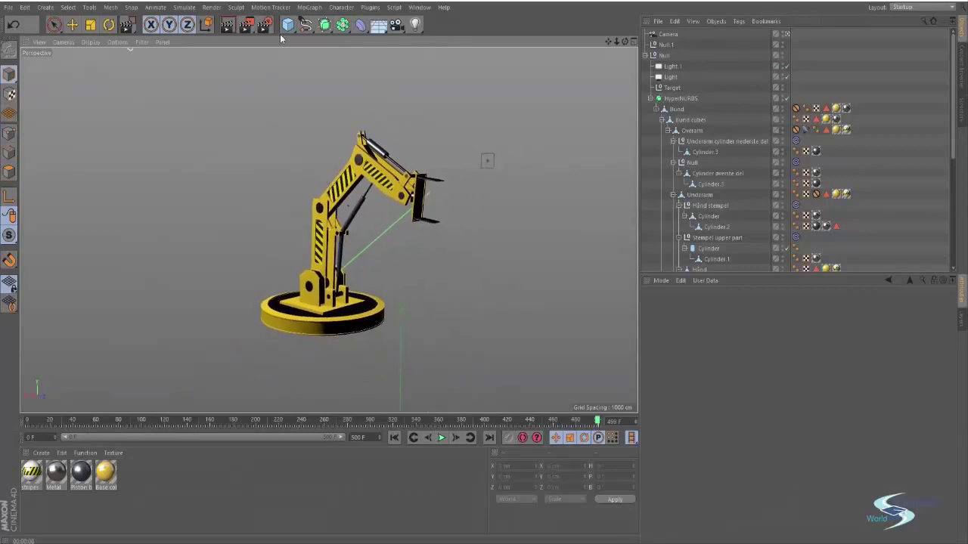
Step: Test-render the camera view and render only a marked region around the robot arm's upper section
click(229, 26)
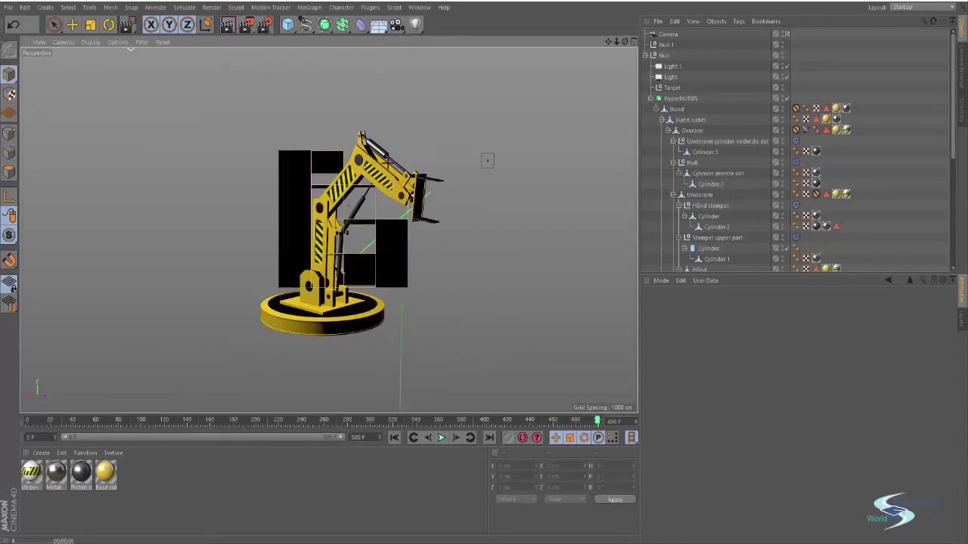
scroll(359, 172, up, 2)
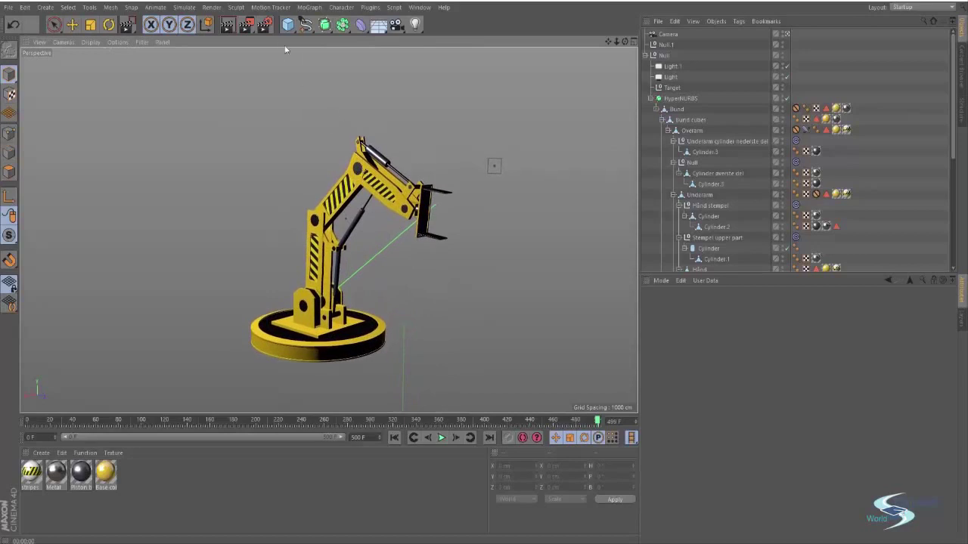
click(251, 28)
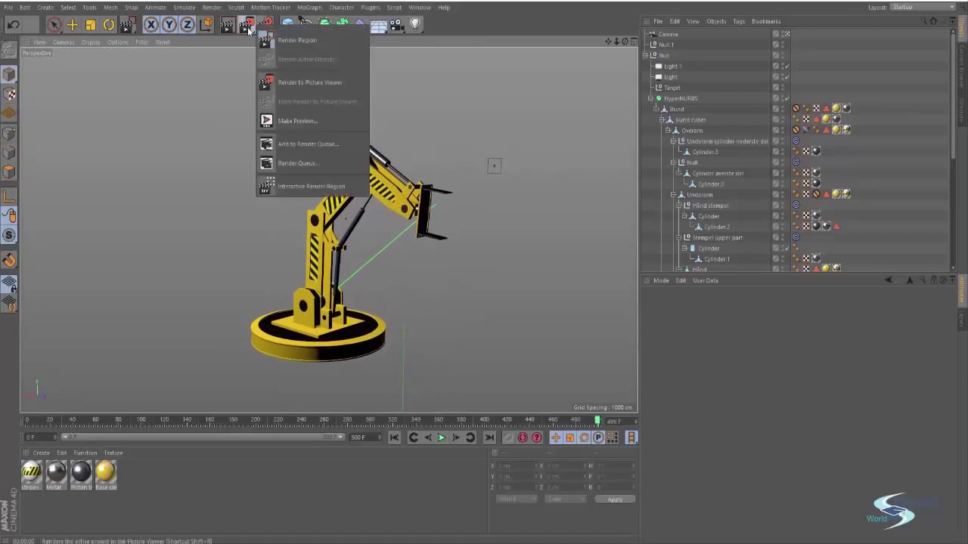
click(294, 40)
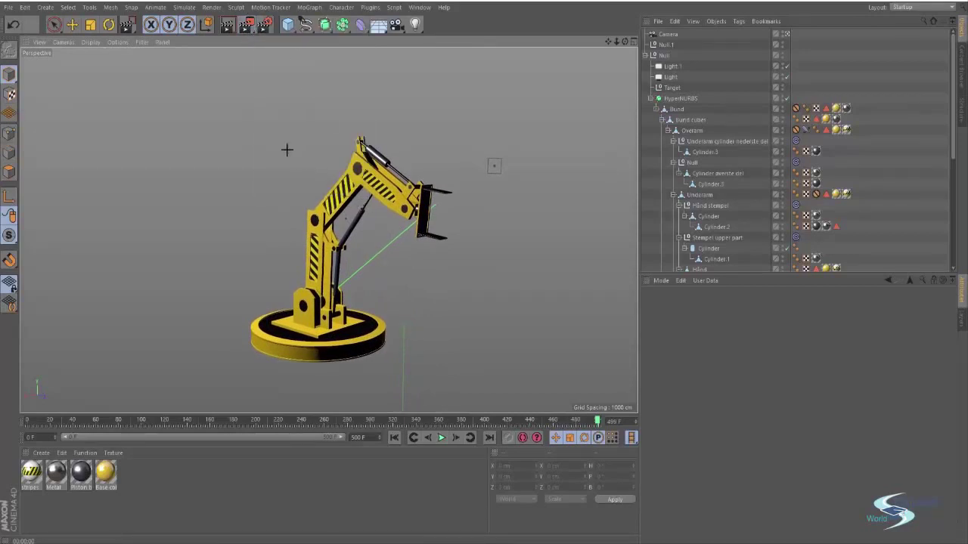
drag(255, 113, 467, 229)
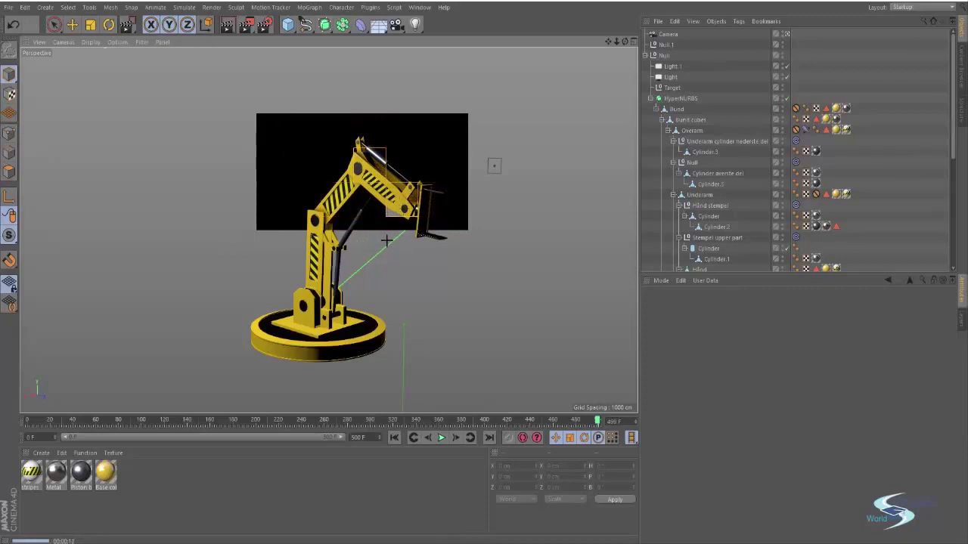
alt+drag(381, 195, 266, 224)
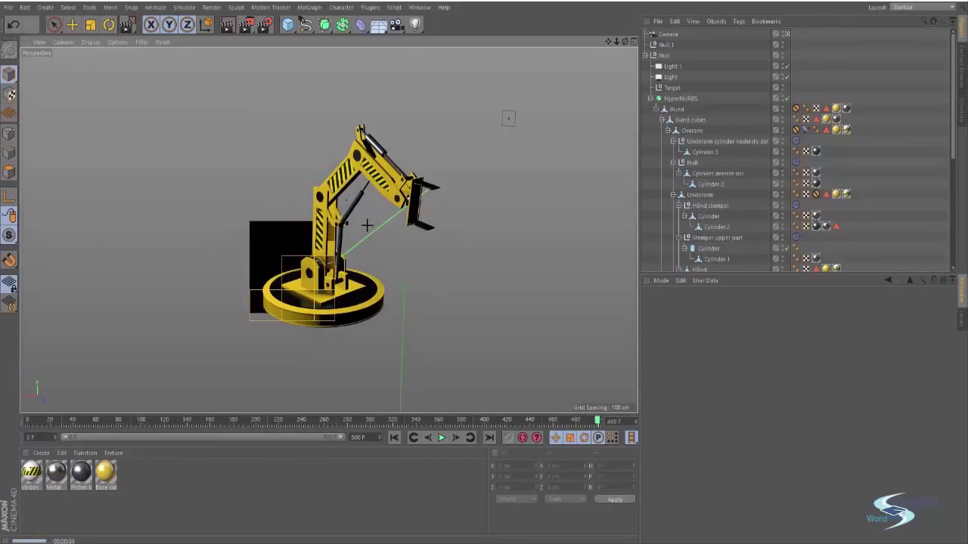
scroll(363, 218, up, 1)
alt+middle_drag(366, 217, 368, 226)
alt+drag(367, 224, 369, 204)
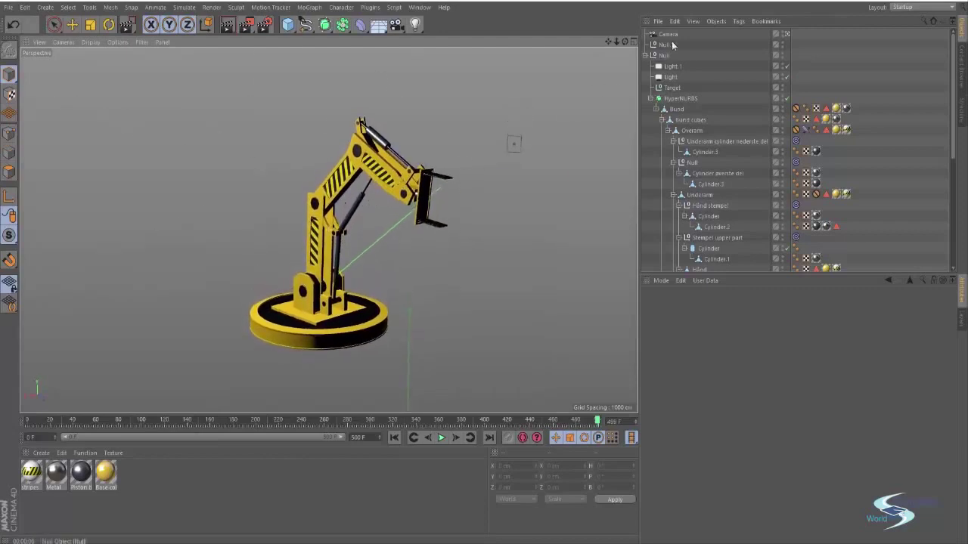
Step: Set the camera's focal length to 50 mm
click(668, 35)
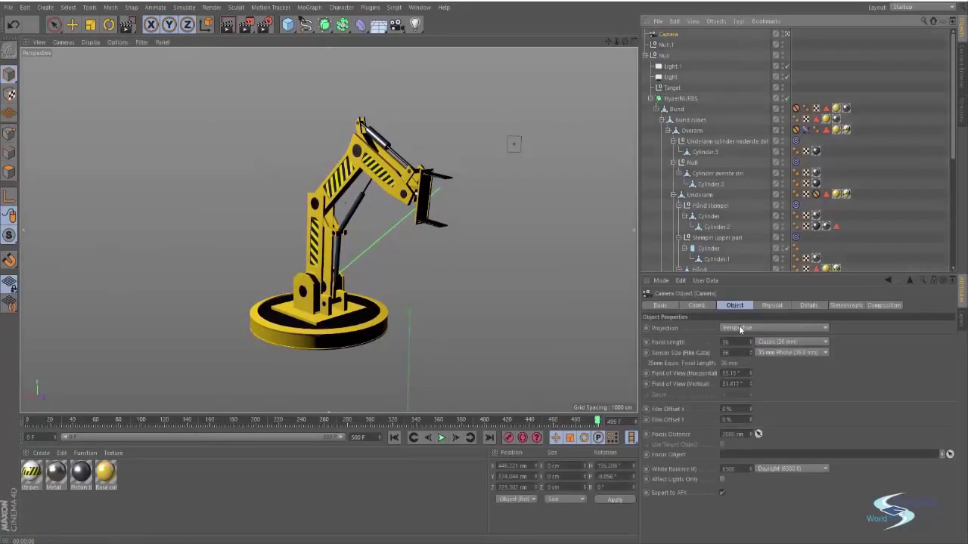
scroll(327, 221, up, 2)
alt+drag(330, 230, 341, 223)
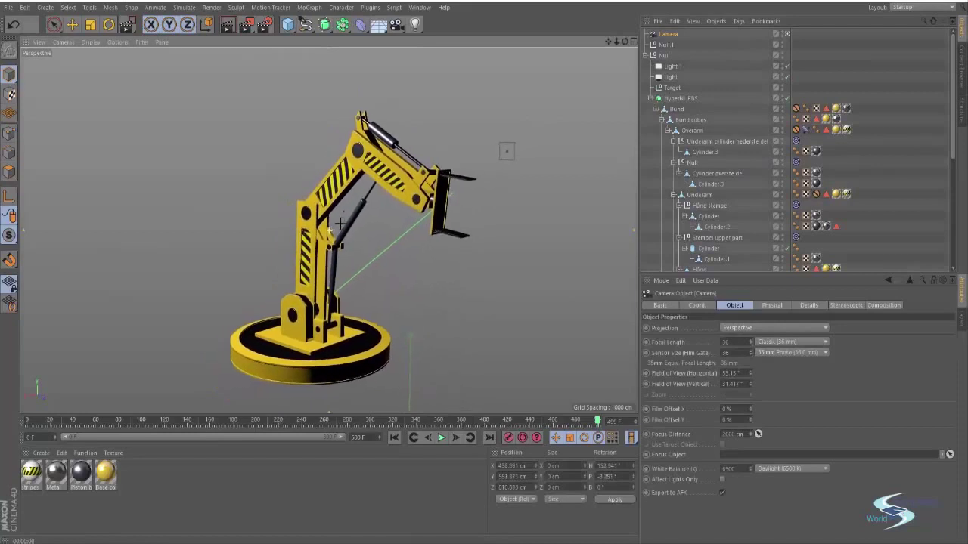
drag(731, 342, 711, 345)
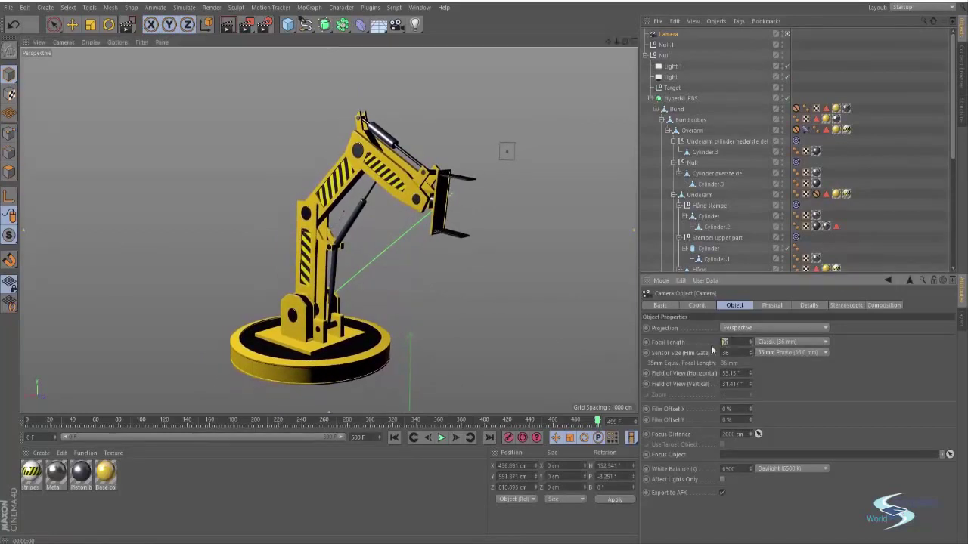
text(50)
key(Return)
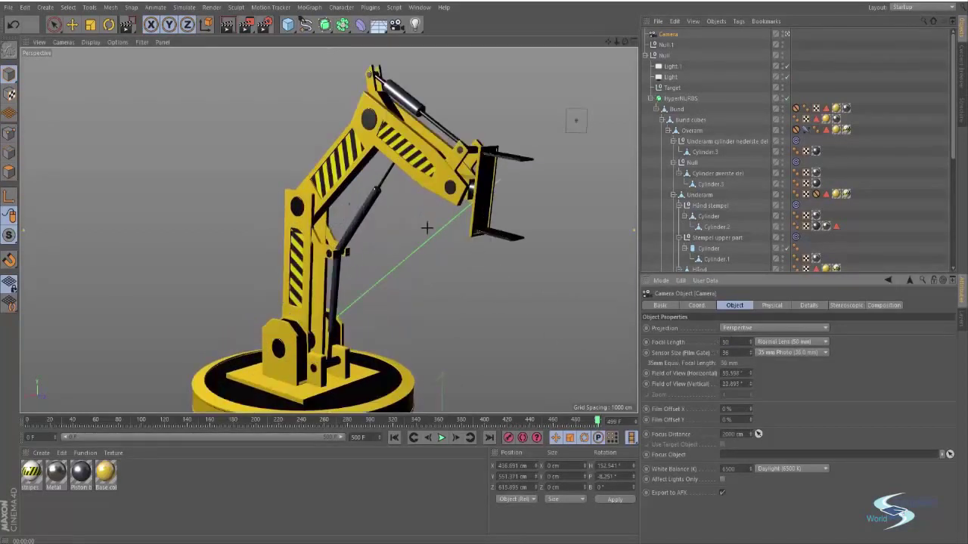
Step: Reframe the camera so the whole robot arm and its round base fit in the shot
alt+drag(425, 225, 369, 204)
alt+right_drag(369, 204, 326, 219)
alt+middle_drag(326, 219, 335, 202)
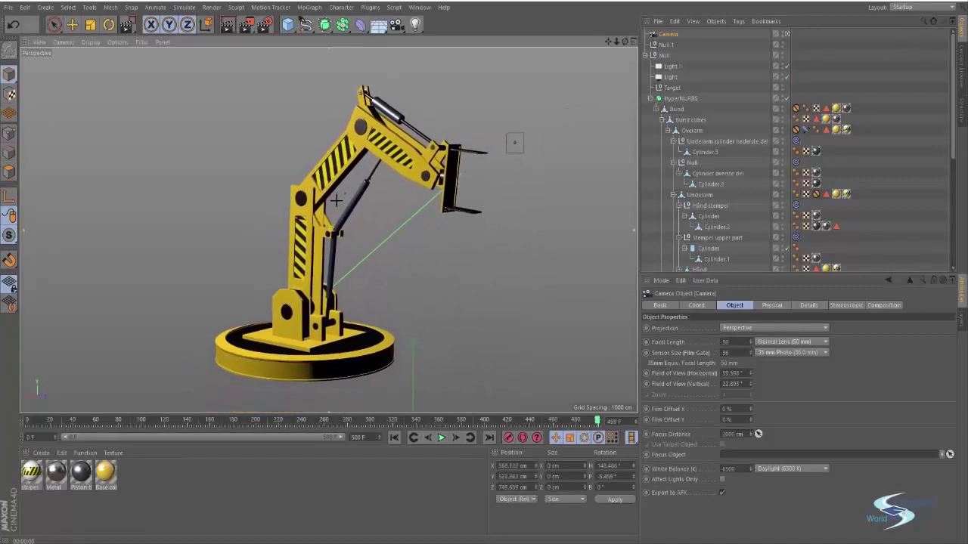
alt+right_drag(335, 201, 340, 197)
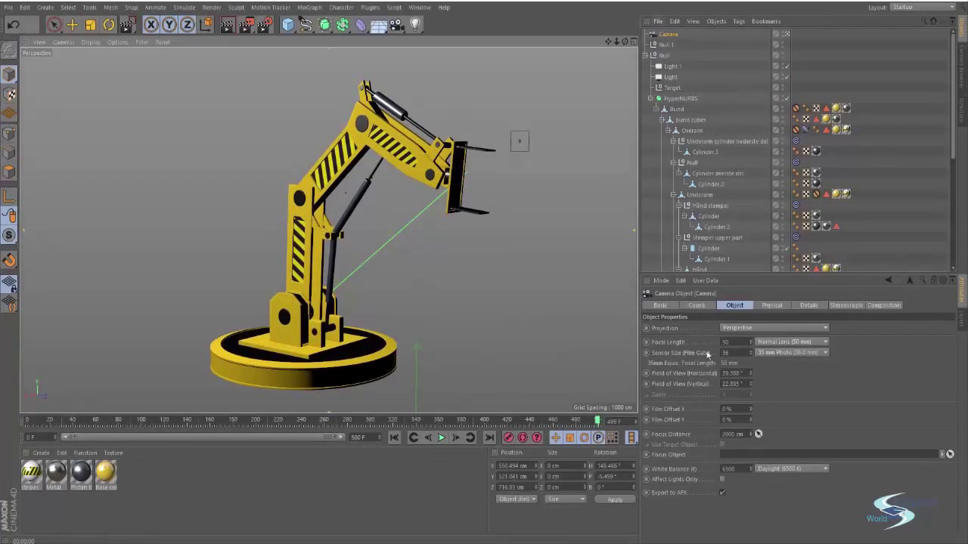
alt+drag(474, 223, 387, 297)
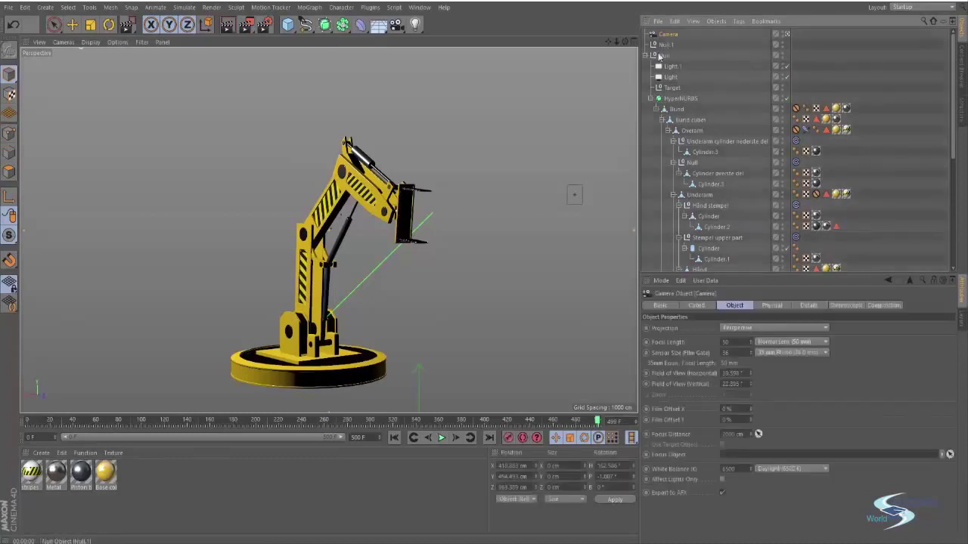
Step: Set the camera's focus distance by picking the robot arm's wrist beside the fork
click(48, 25)
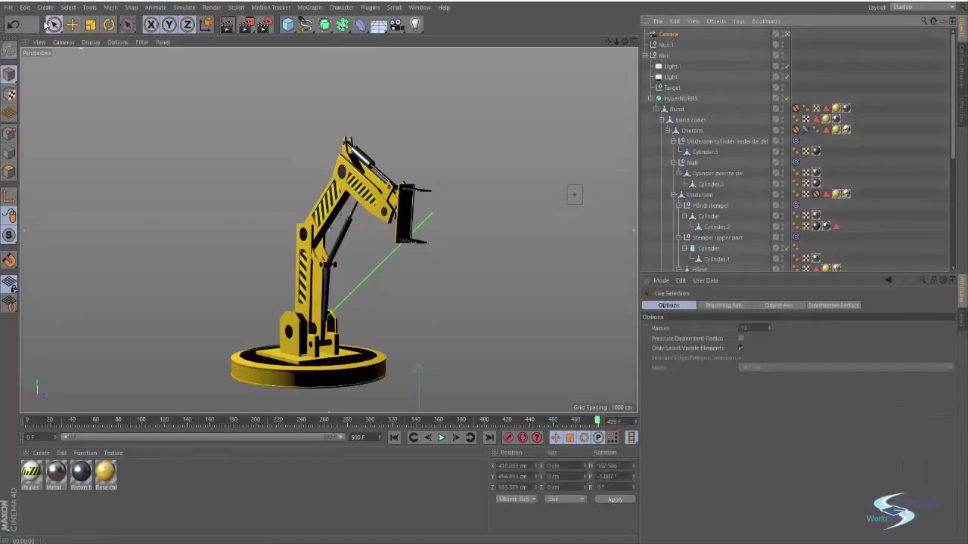
click(667, 35)
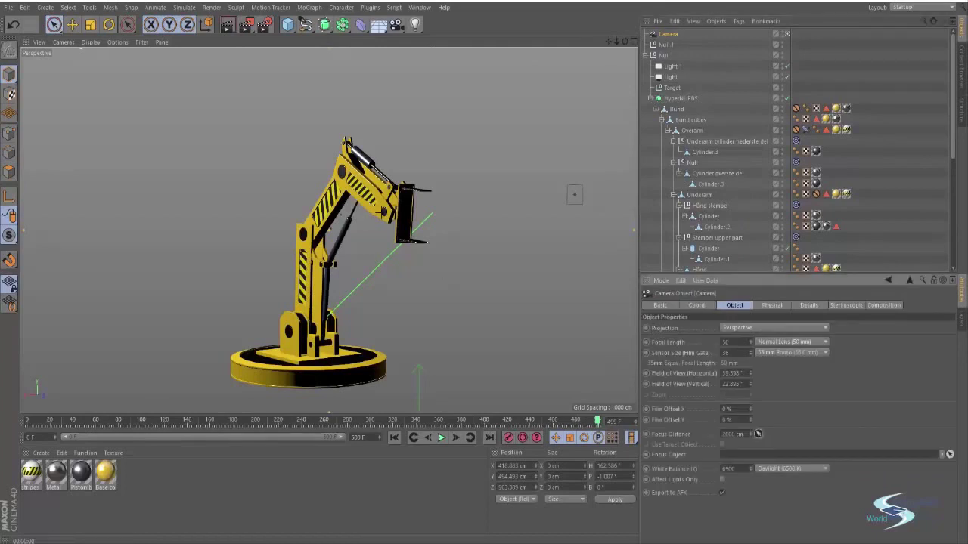
click(391, 211)
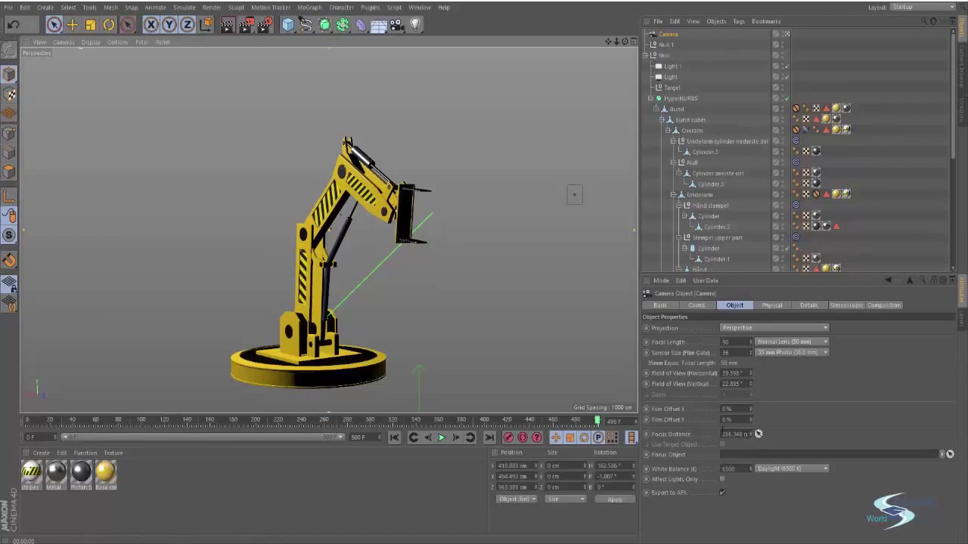
Step: Examine the camera's focus plane from outside around the robot arm and return to the camera view
click(787, 34)
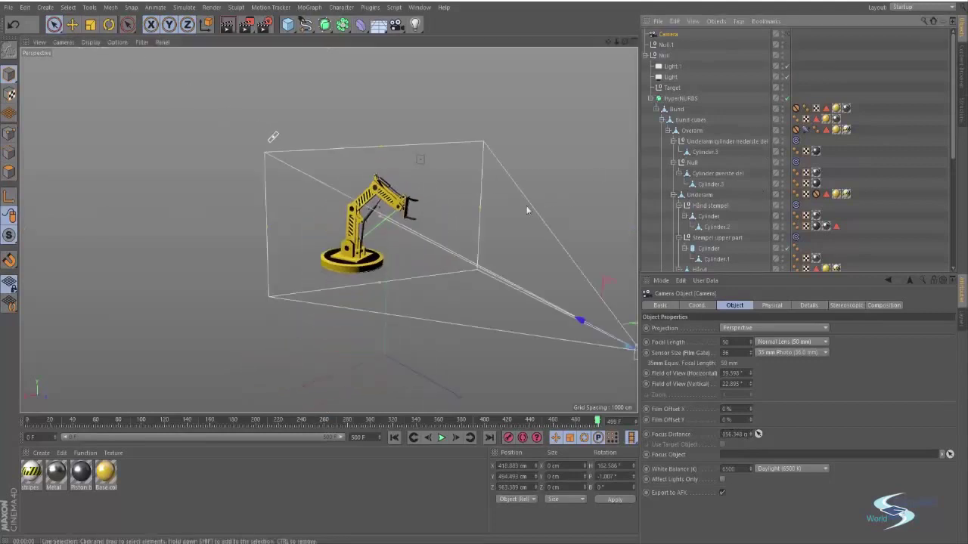
alt+drag(527, 210, 412, 239)
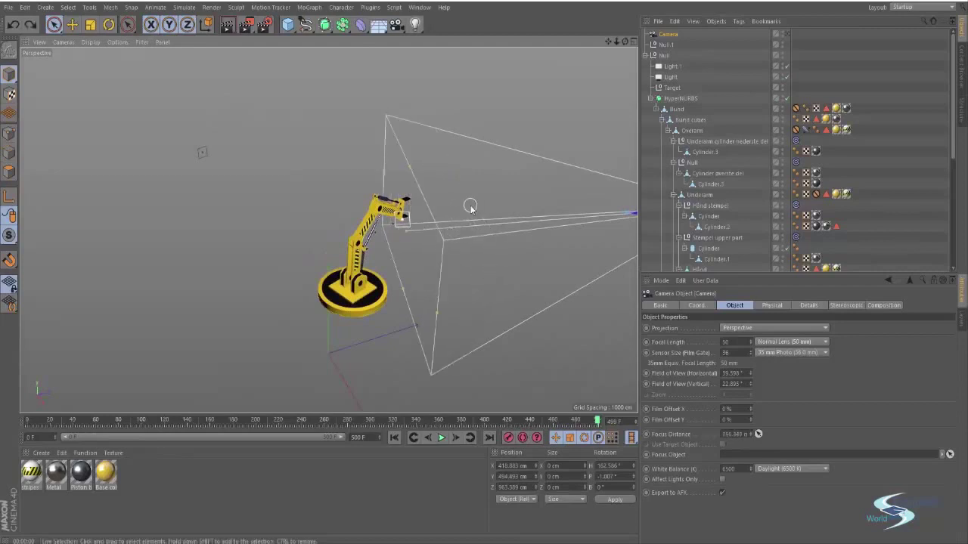
alt+drag(469, 206, 504, 180)
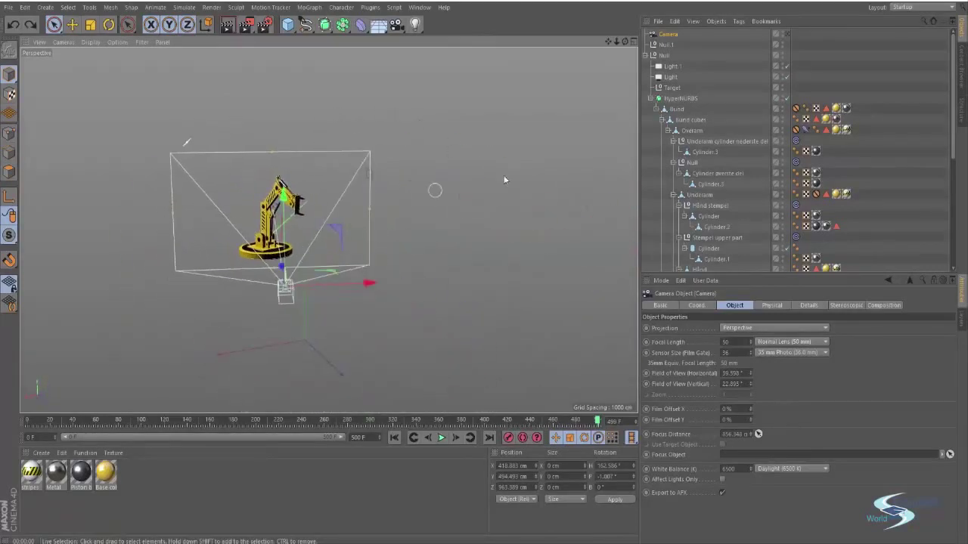
click(786, 34)
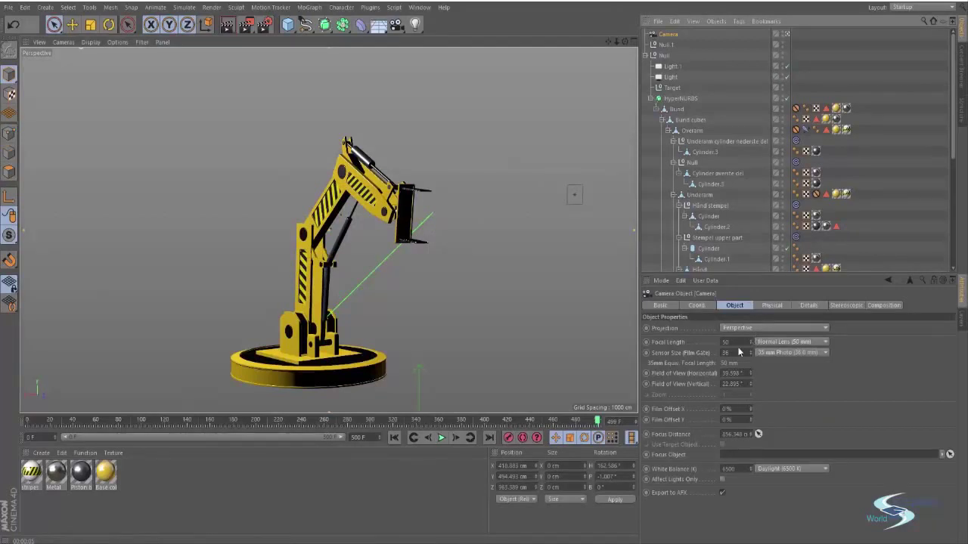
Step: Try the Movie Camera option in the camera's physical renderer properties and turn it off again
click(771, 306)
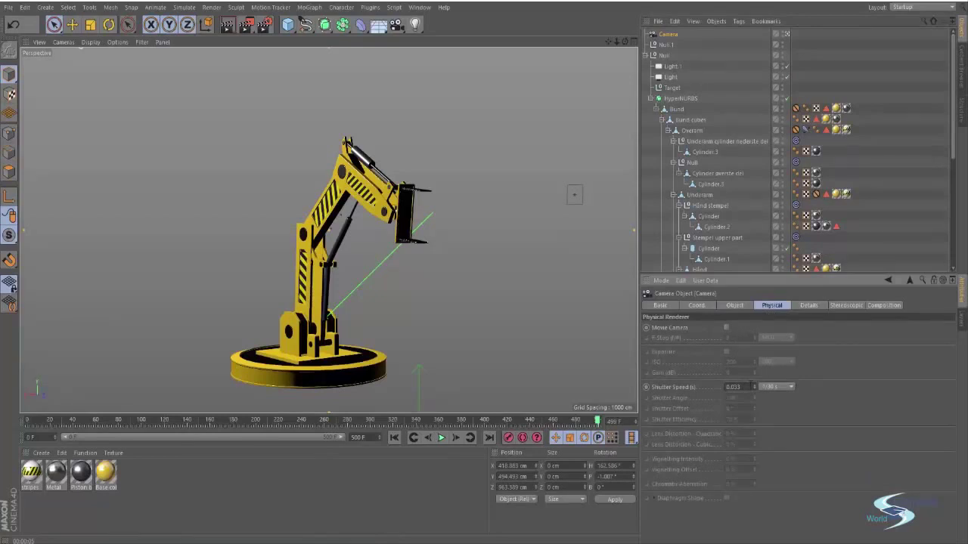
click(726, 329)
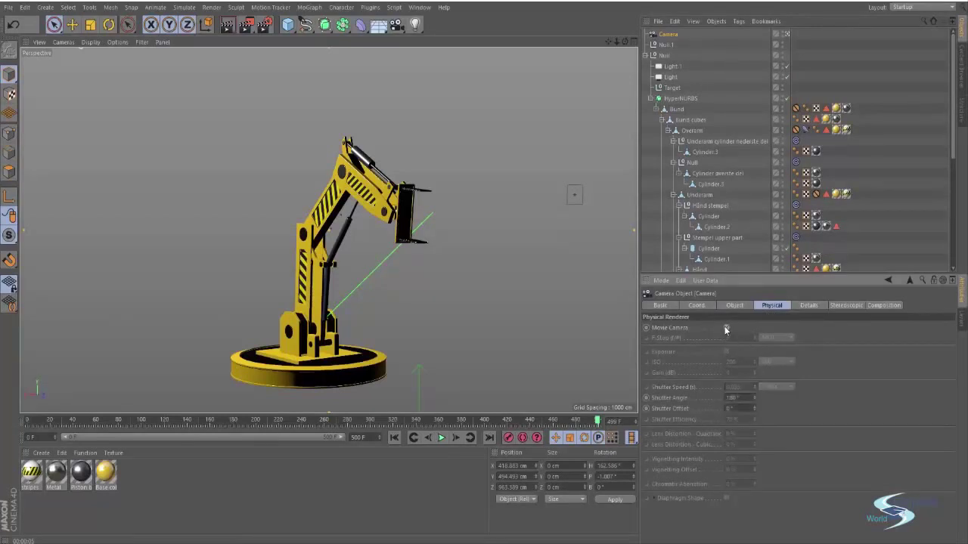
click(726, 328)
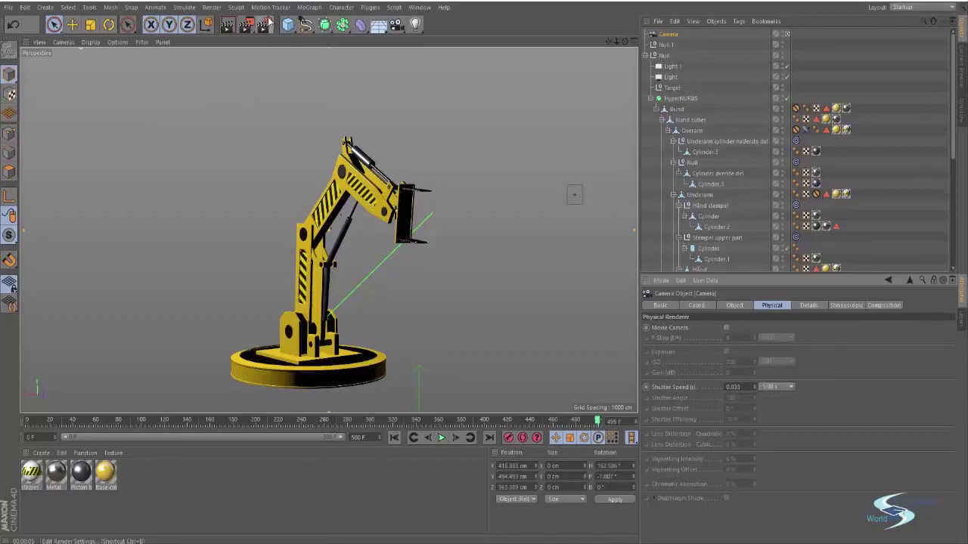
Step: Open the render settings and switch the renderer from Standard to Physical
click(269, 23)
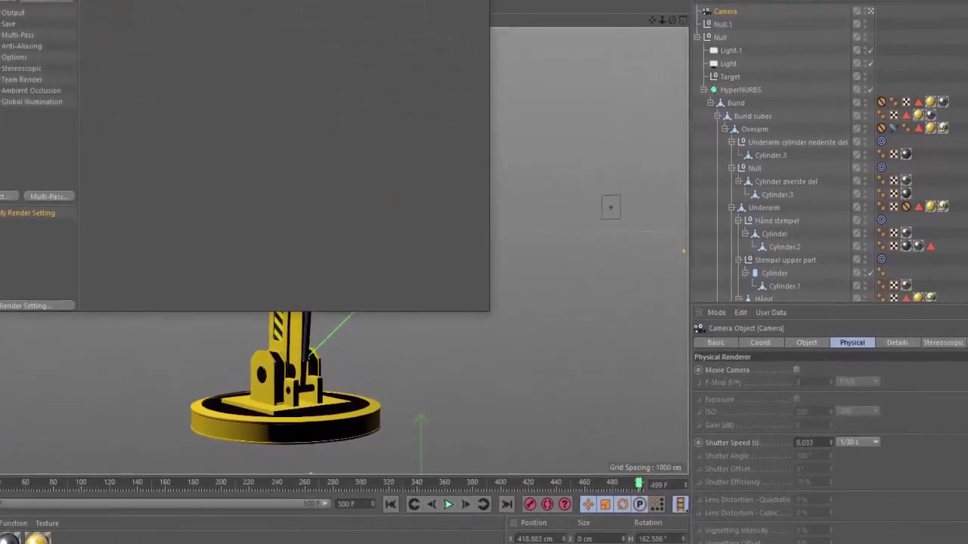
drag(114, 0, 329, 81)
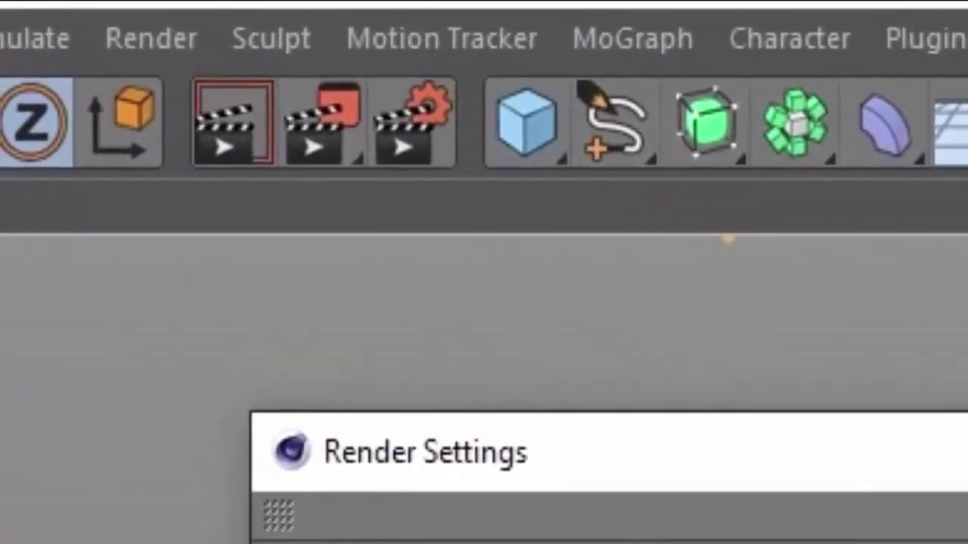
click(441, 393)
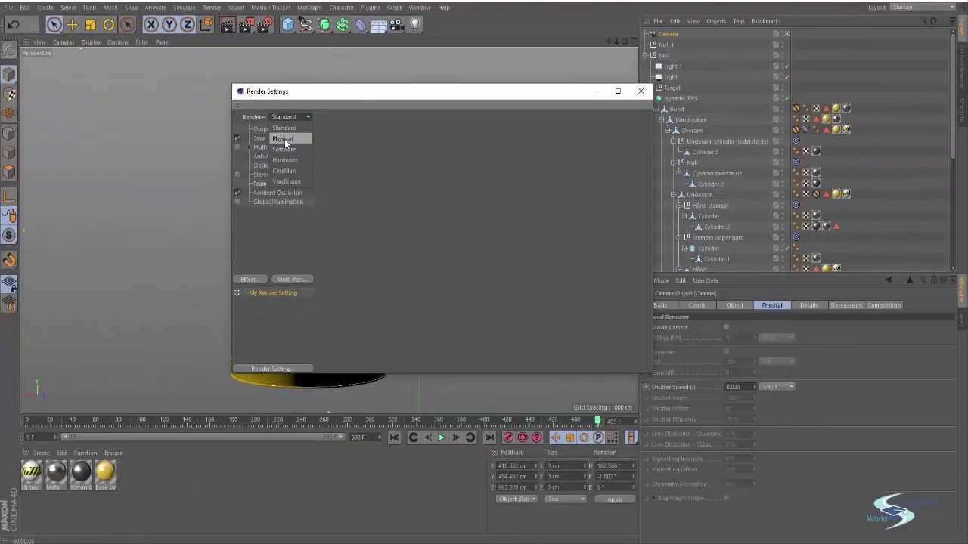
click(284, 139)
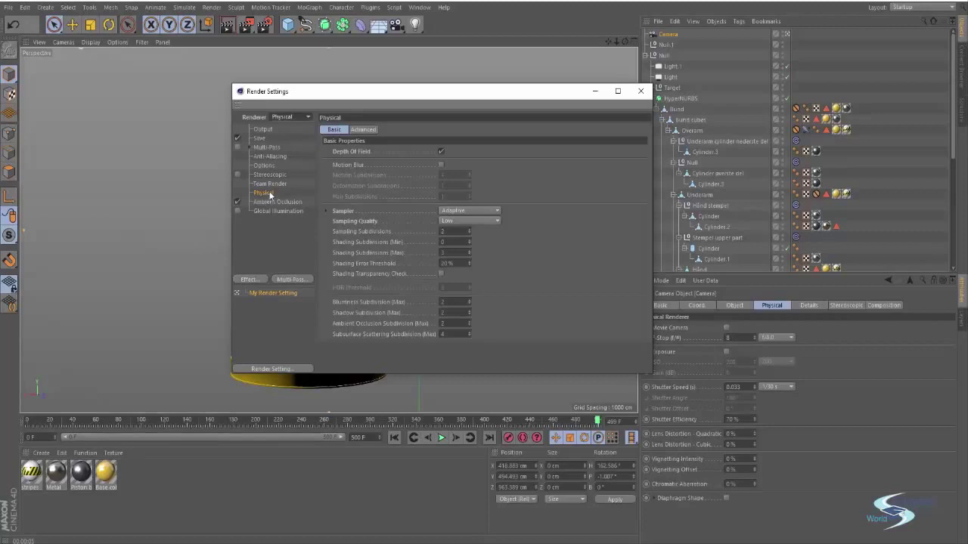
drag(372, 93, 333, 87)
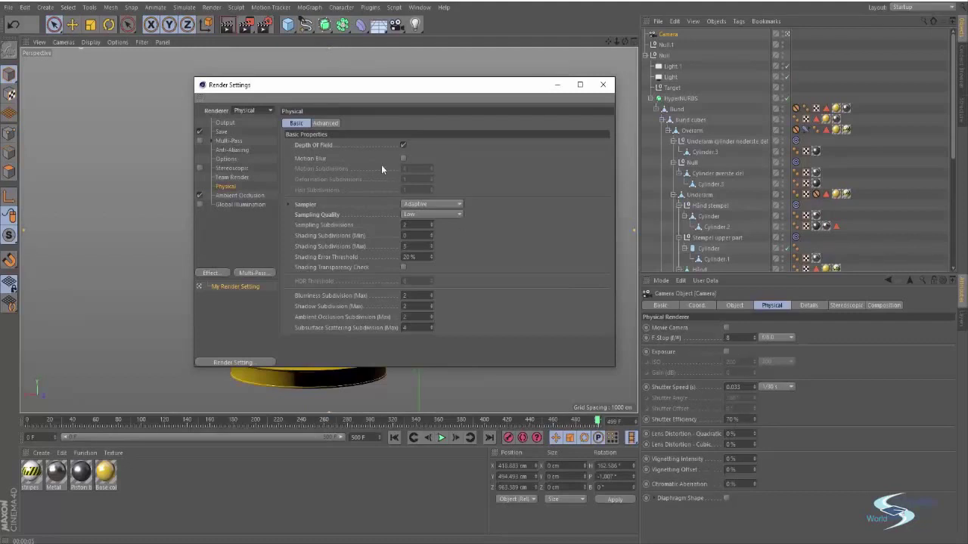
drag(331, 93, 305, 87)
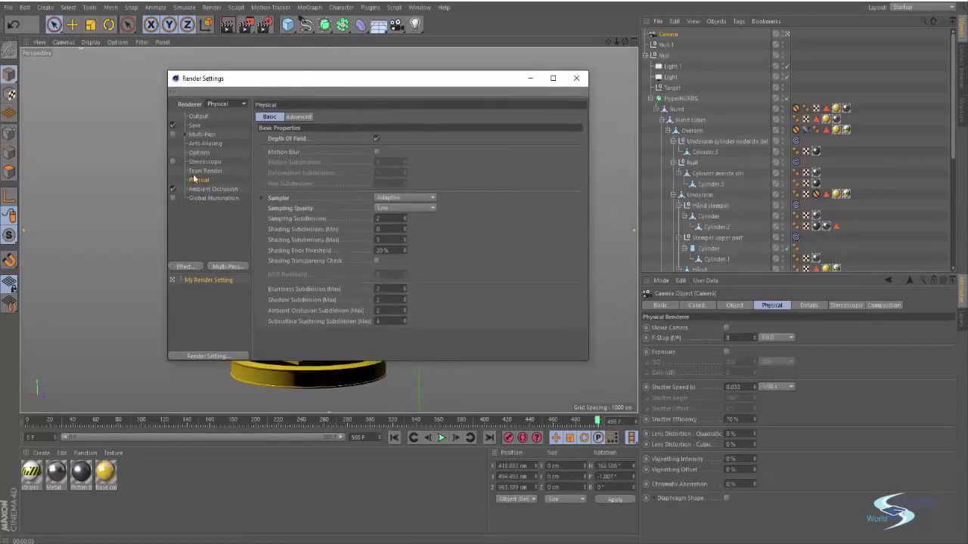
Step: Choose the Adaptive sampler and Low sampling quality in the physical renderer's basic properties
click(392, 199)
click(393, 217)
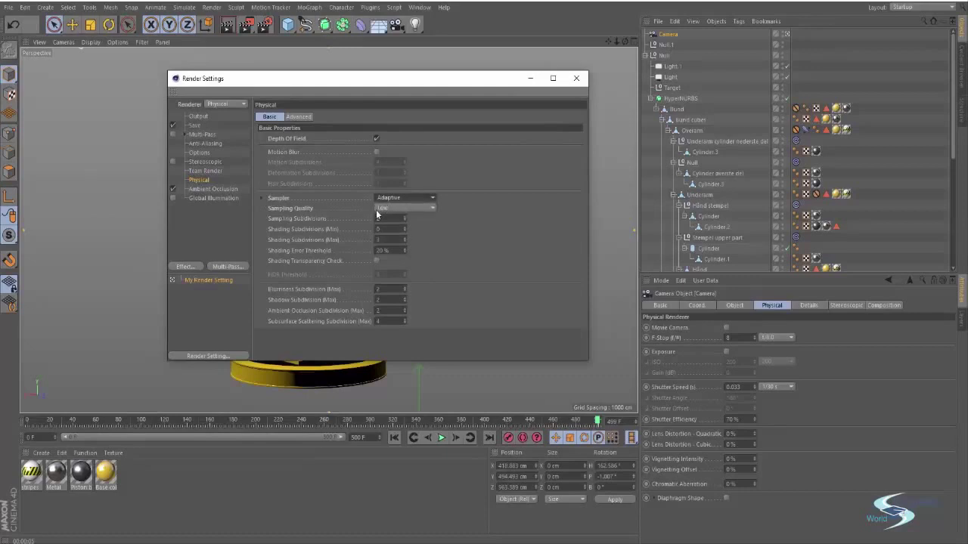
click(390, 208)
click(391, 220)
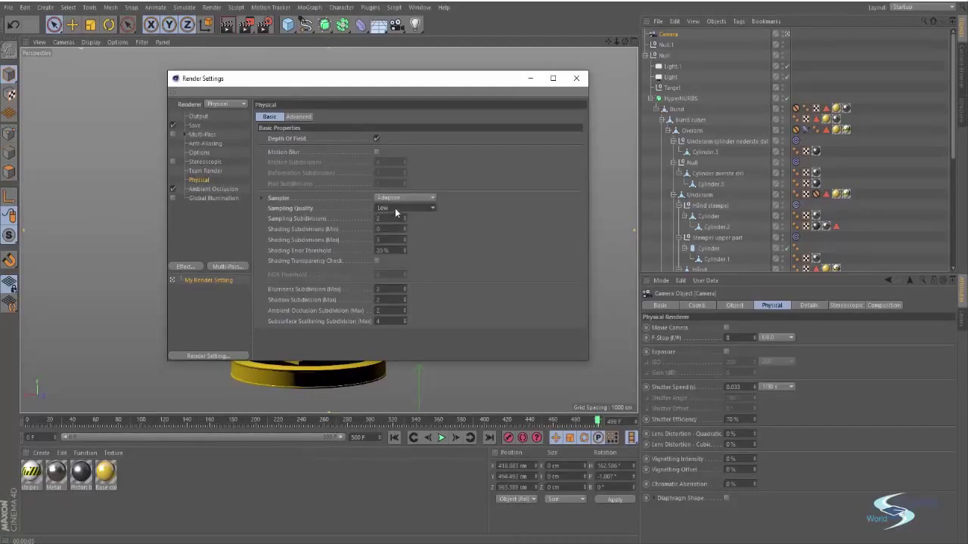
click(389, 208)
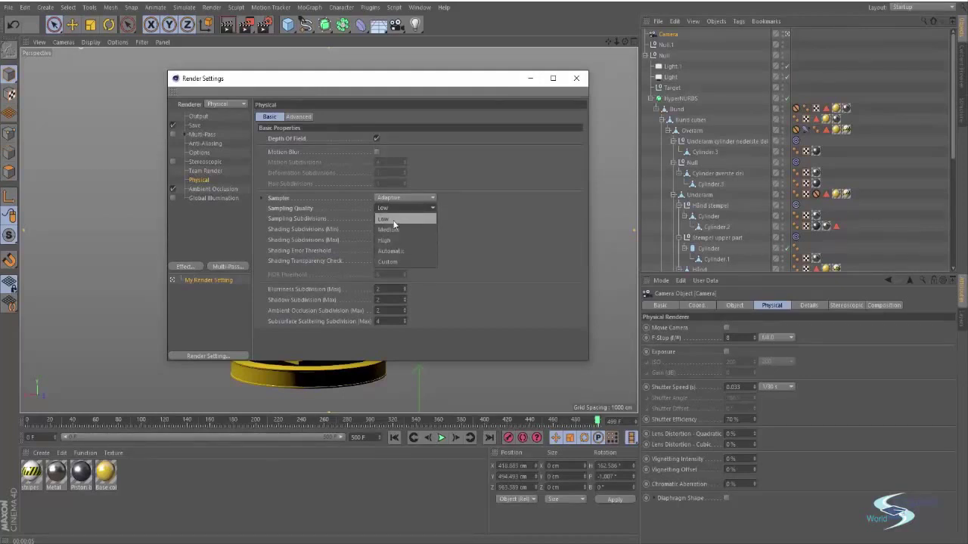
click(395, 219)
click(430, 210)
click(391, 220)
click(427, 207)
click(423, 208)
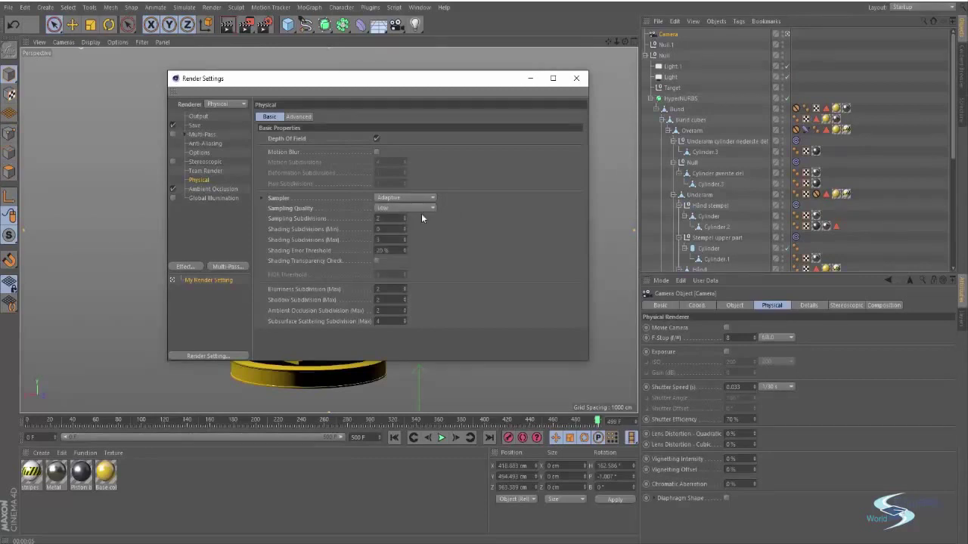
Step: Set the Ambient Occlusion contrast to 20%
click(214, 189)
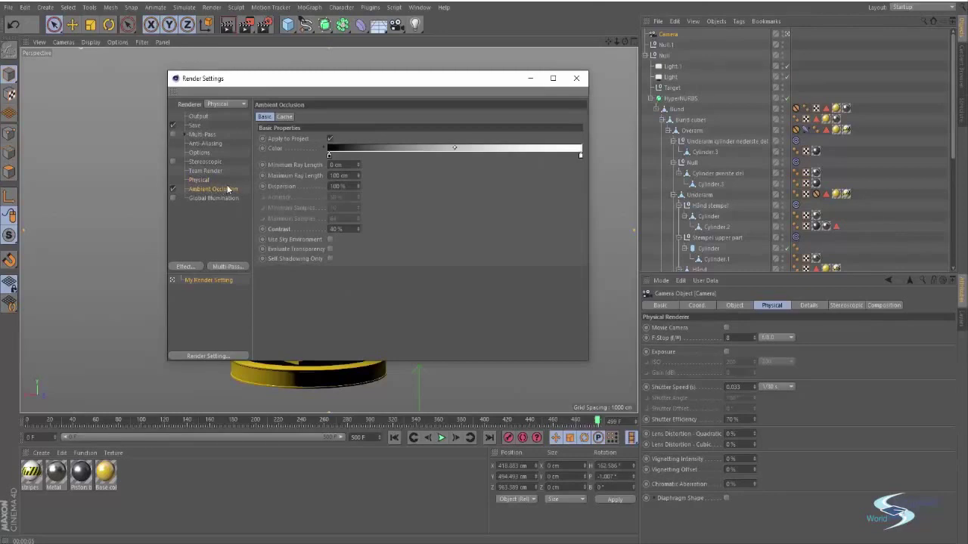
drag(353, 229, 296, 222)
text(20)
key(Return)
Step: Delete the Ambient Occlusion effect from the render settings and add it again
click(185, 267)
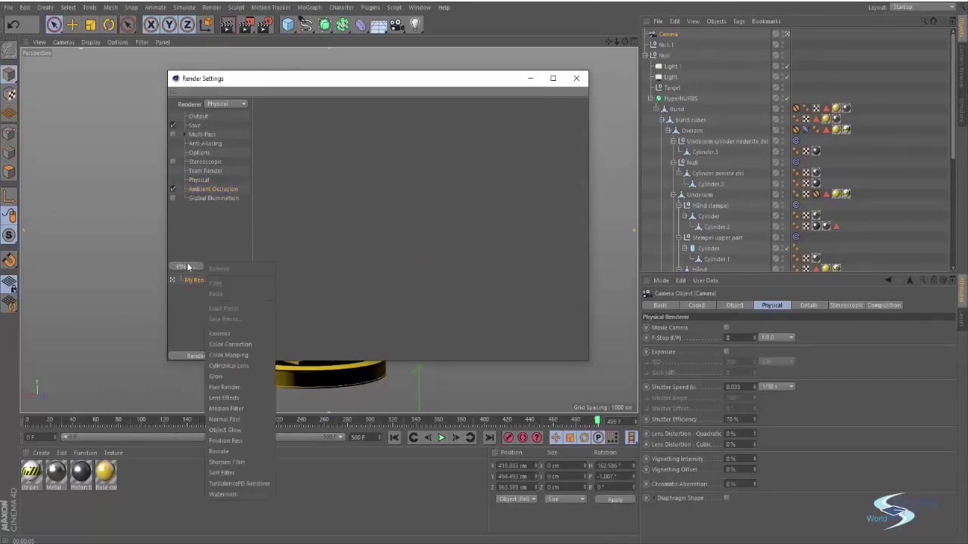
key(Escape)
click(210, 190)
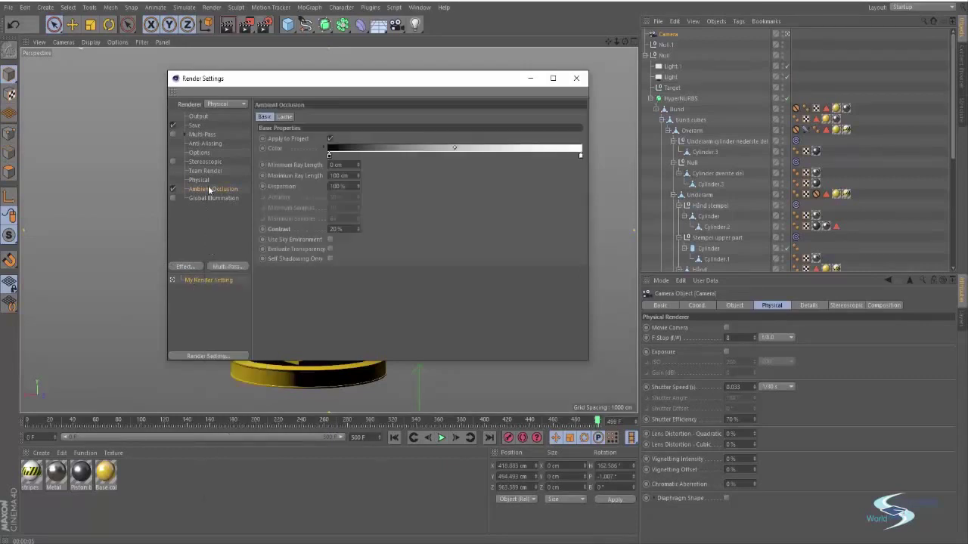
key(Delete)
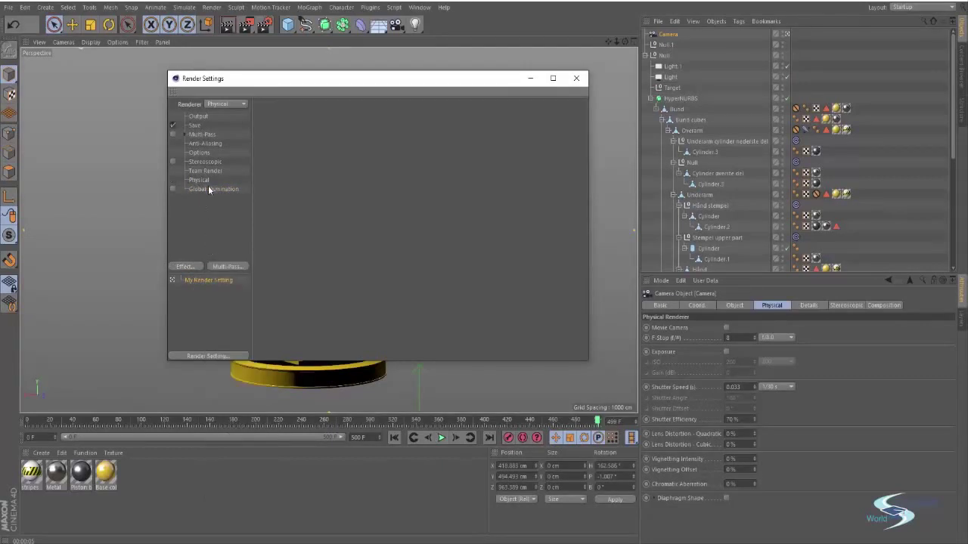
click(193, 267)
click(222, 334)
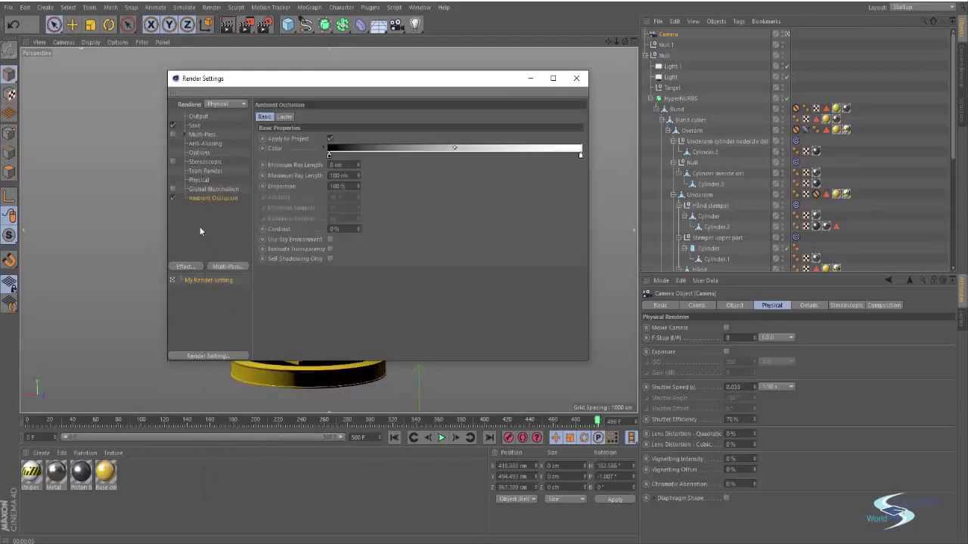
Step: Remove Global Illumination from the render settings and set the Ambient Occlusion contrast to 20%, then close the settings
click(203, 191)
key(Delete)
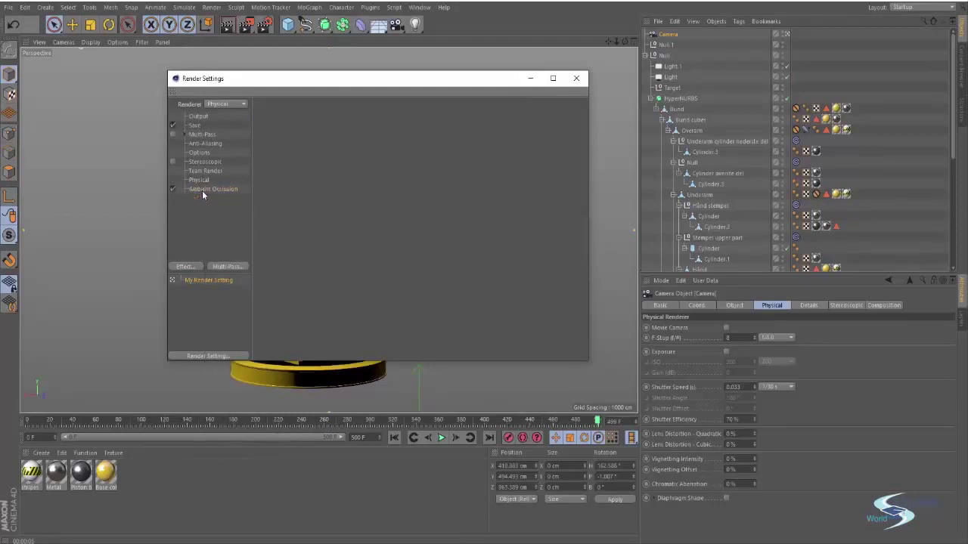
click(202, 191)
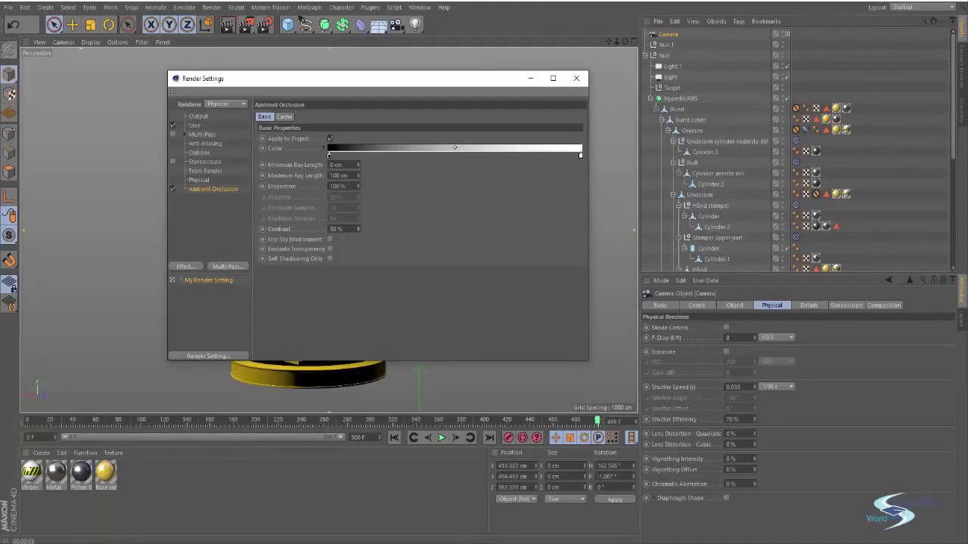
drag(349, 230, 284, 235)
text(20)
drag(375, 82, 371, 87)
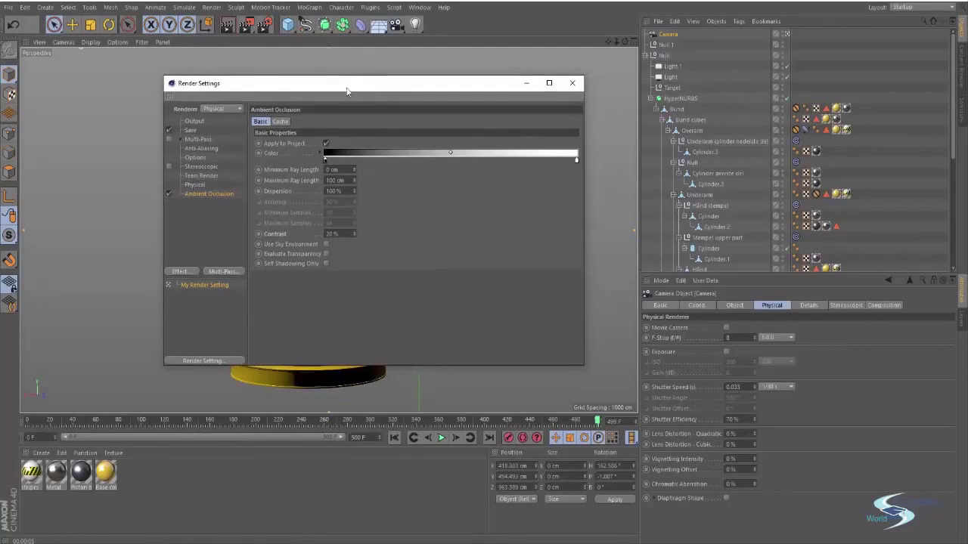
click(571, 84)
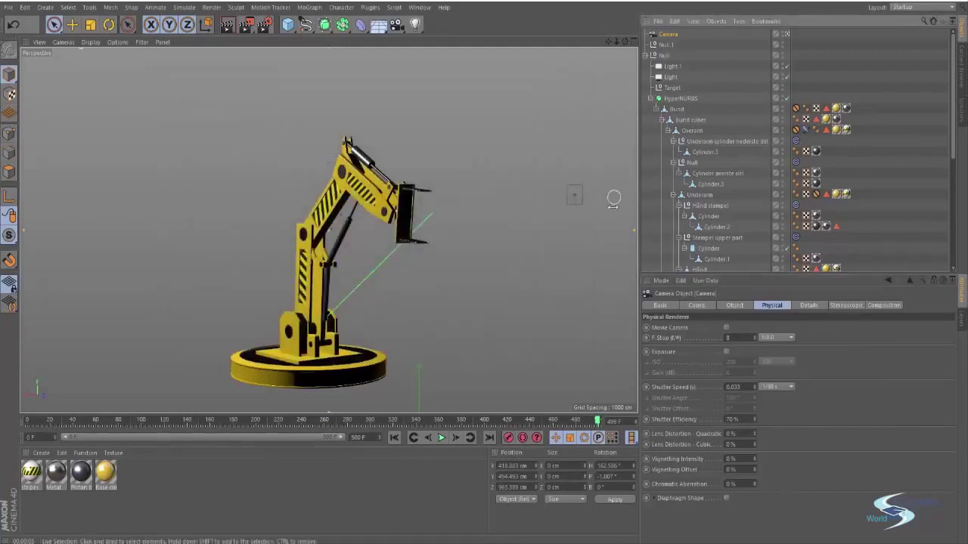
Step: Set the camera's f-stop to f/4.0 and try the Exposure option, turning it off again
click(775, 337)
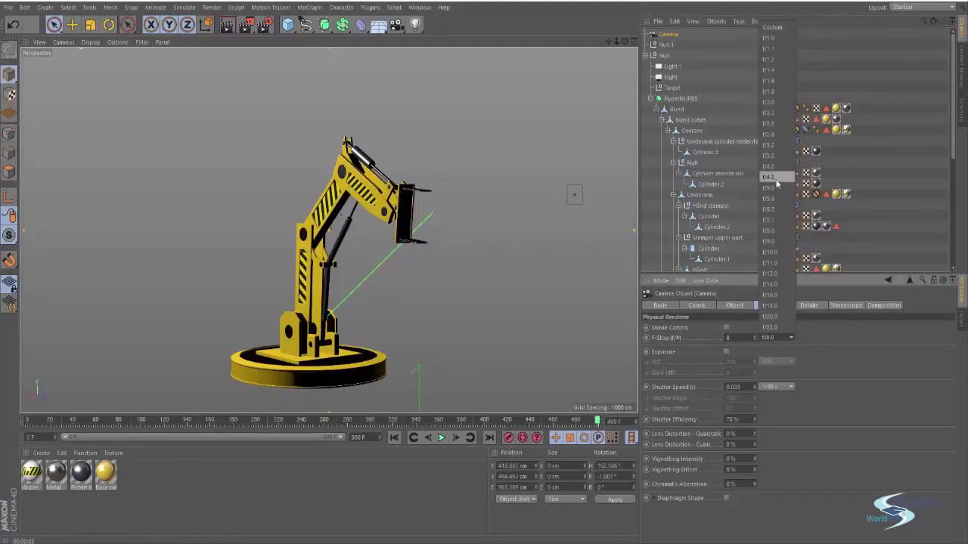
click(784, 166)
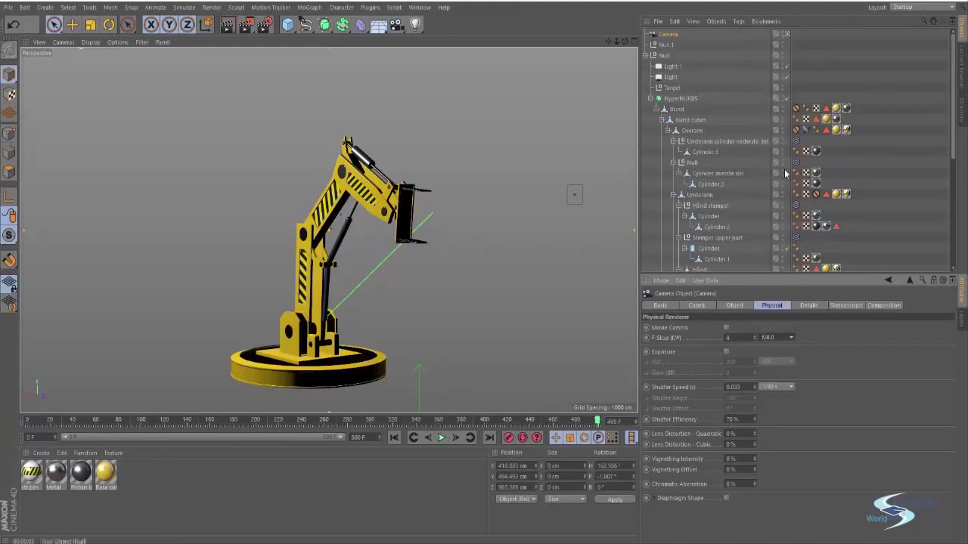
click(726, 351)
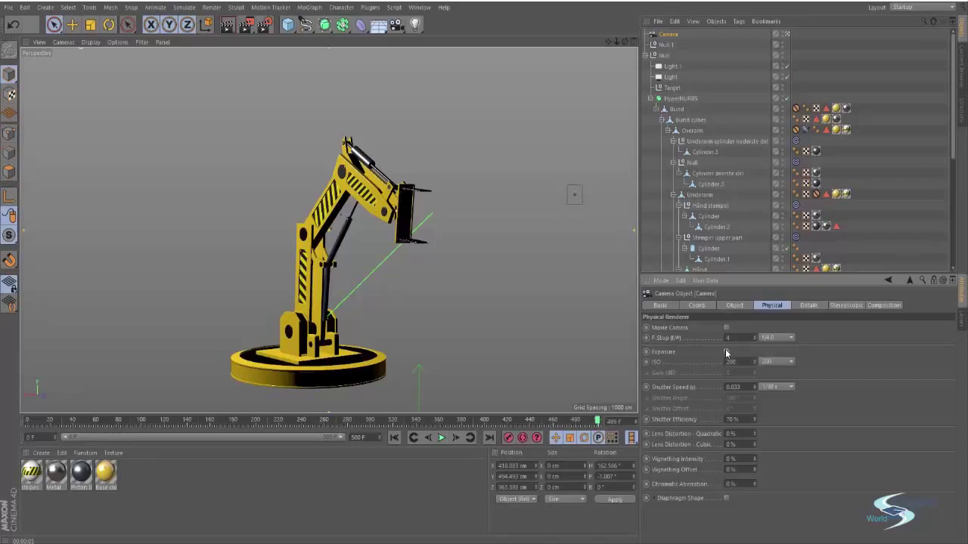
click(726, 352)
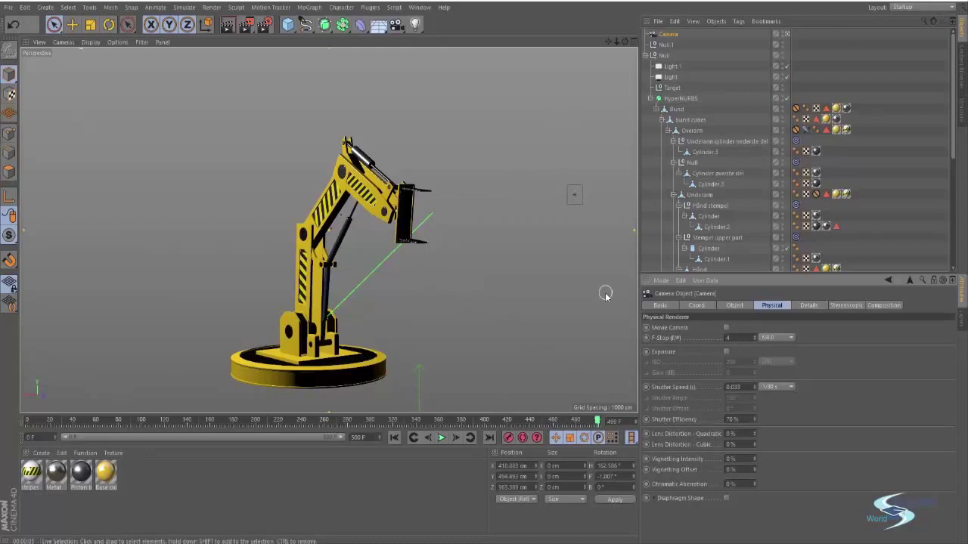
Step: Review the camera's Details, Stereoscopic and Composition properties and return to its Object properties
click(809, 305)
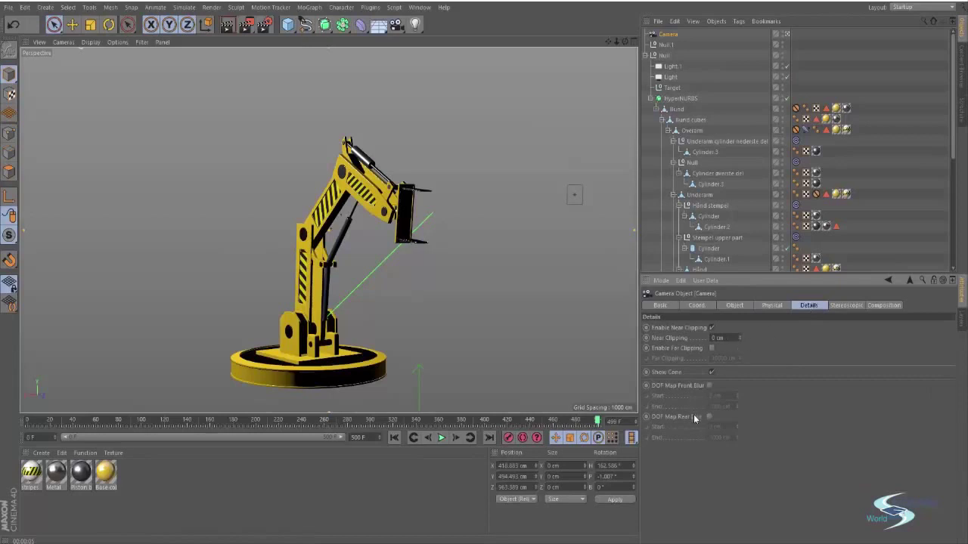
click(851, 305)
click(877, 305)
click(737, 305)
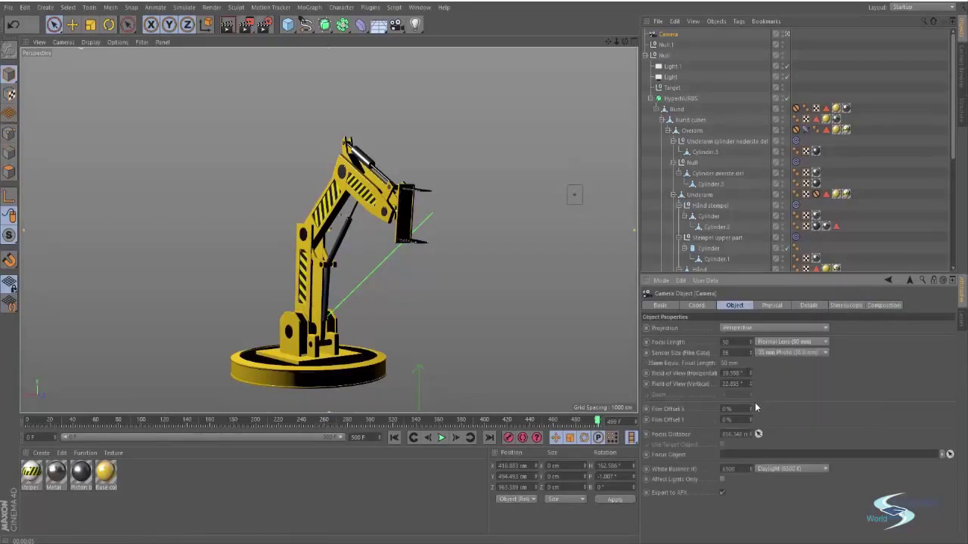
Step: Leave the camera view and nudge the Null.1 object slightly in the horizontal plane at the robot arm's wrist
alt+middle_drag(313, 256, 301, 237)
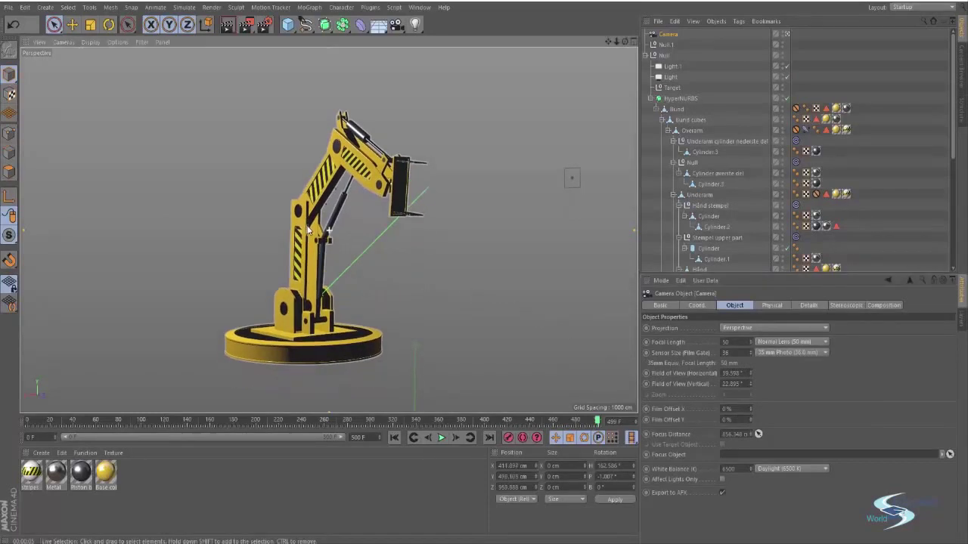
alt+drag(301, 237, 365, 216)
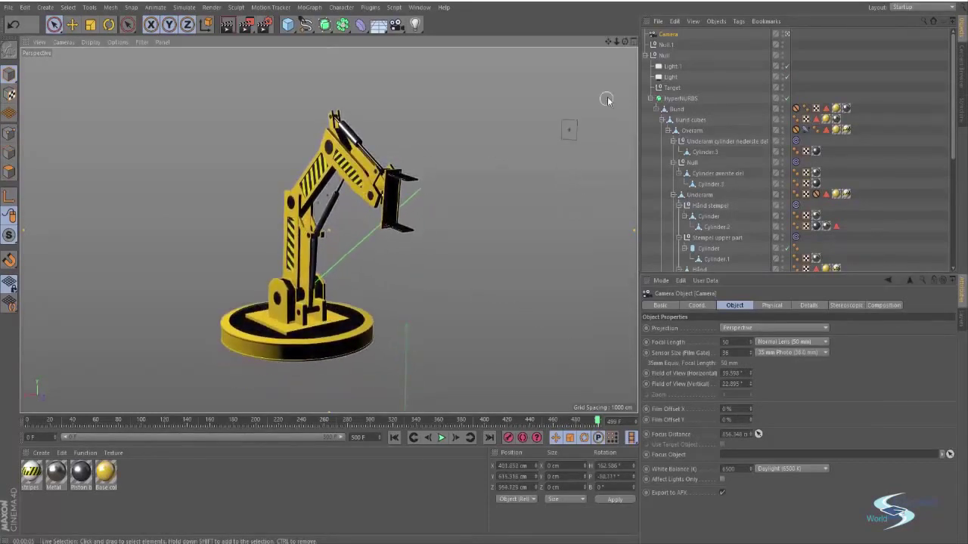
click(666, 45)
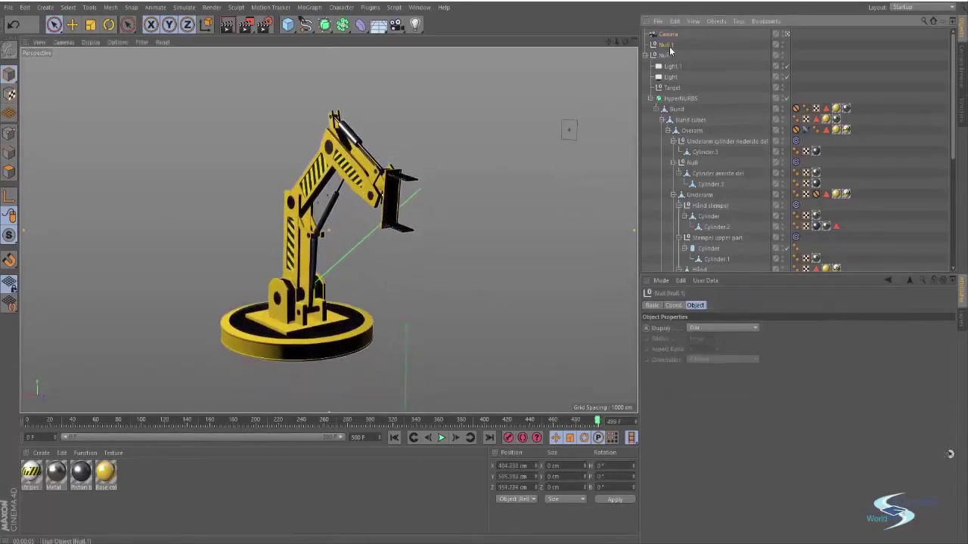
click(788, 35)
alt+right_drag(290, 203, 428, 167)
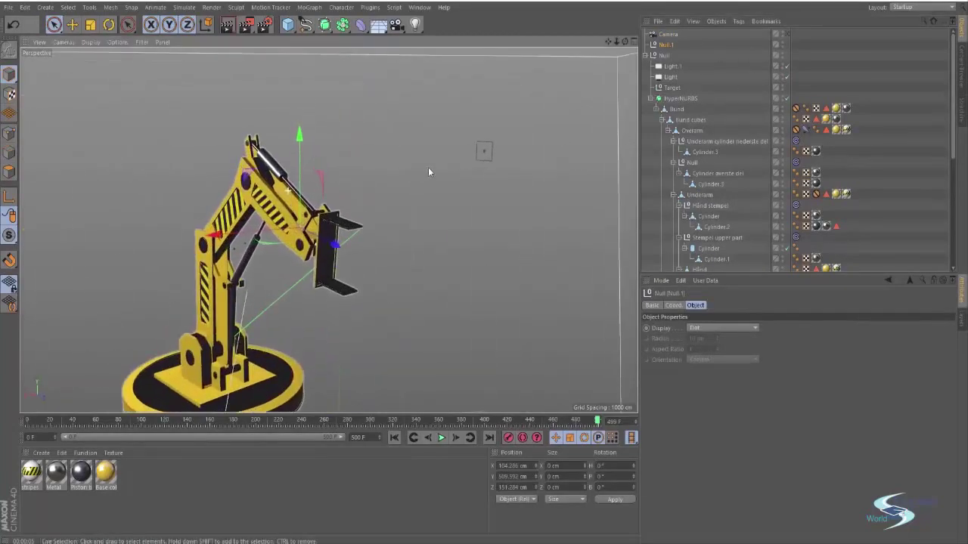
alt+drag(279, 190, 363, 344)
alt+drag(323, 224, 321, 254)
drag(340, 292, 344, 299)
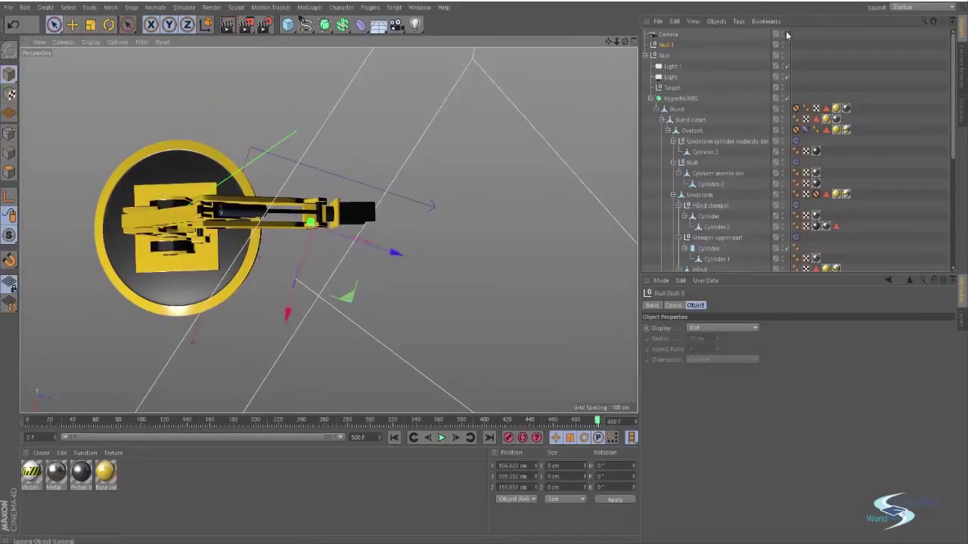
Step: Reframe the camera closer on the robot arm's fork side and render a region across the upper arm and fork
click(785, 35)
alt+right_drag(385, 174, 440, 144)
alt+drag(439, 148, 385, 218)
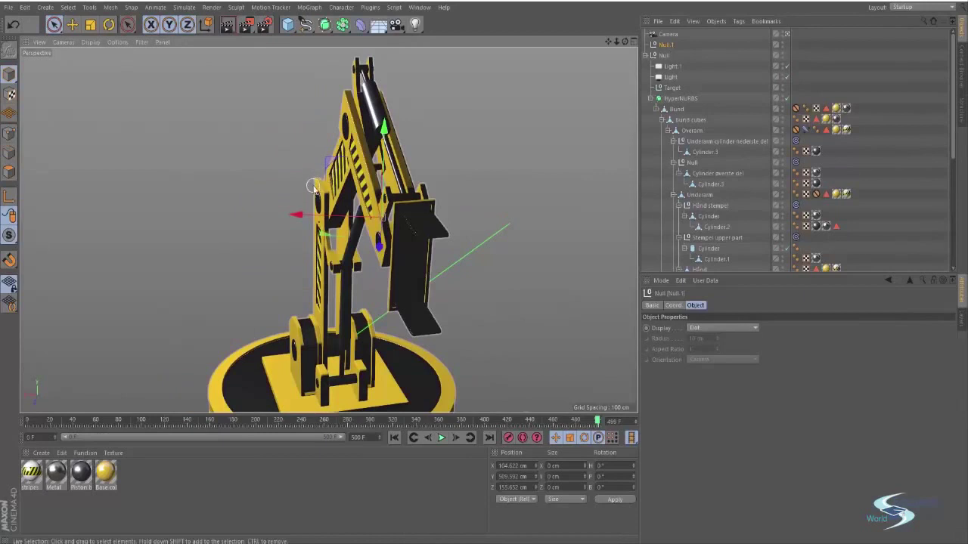
drag(246, 25, 289, 46)
drag(240, 137, 461, 280)
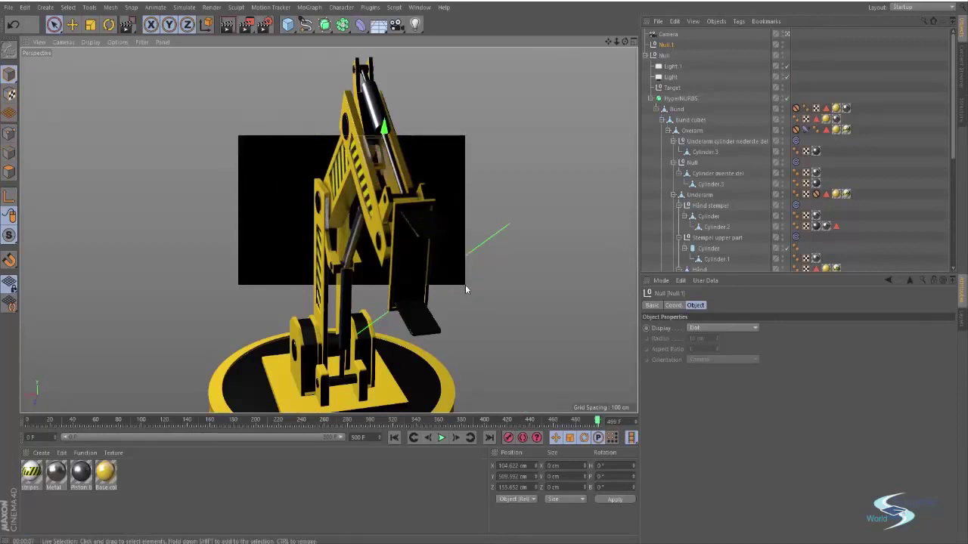
Step: Set the camera's f-stop to 2.8 in its physical renderer properties
click(669, 35)
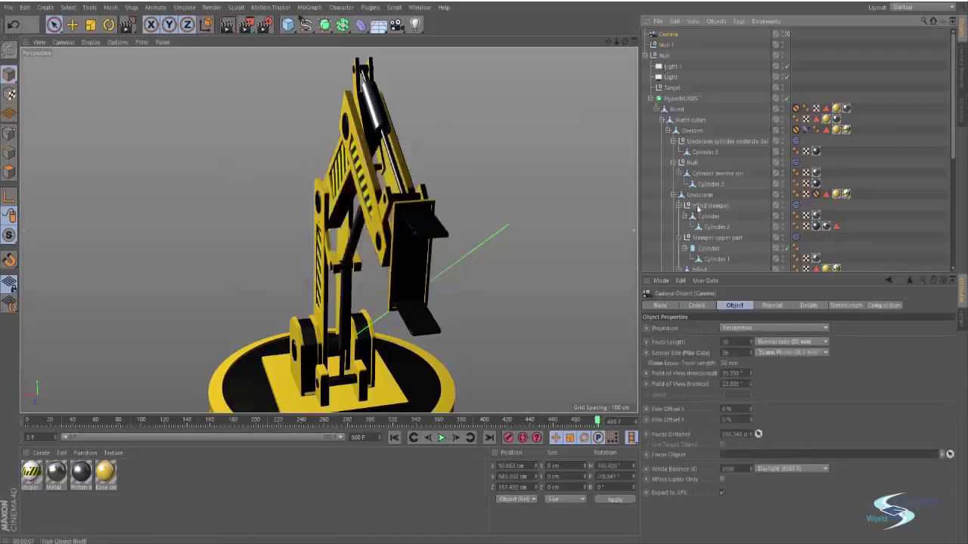
click(772, 306)
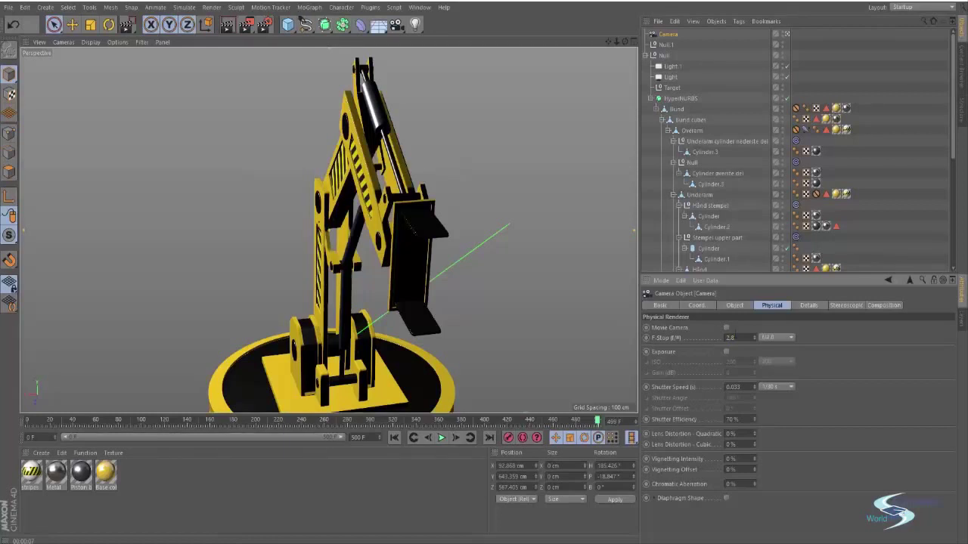
Step: Check the Depth Of Field option in the Physical renderer's basic render settings
click(264, 25)
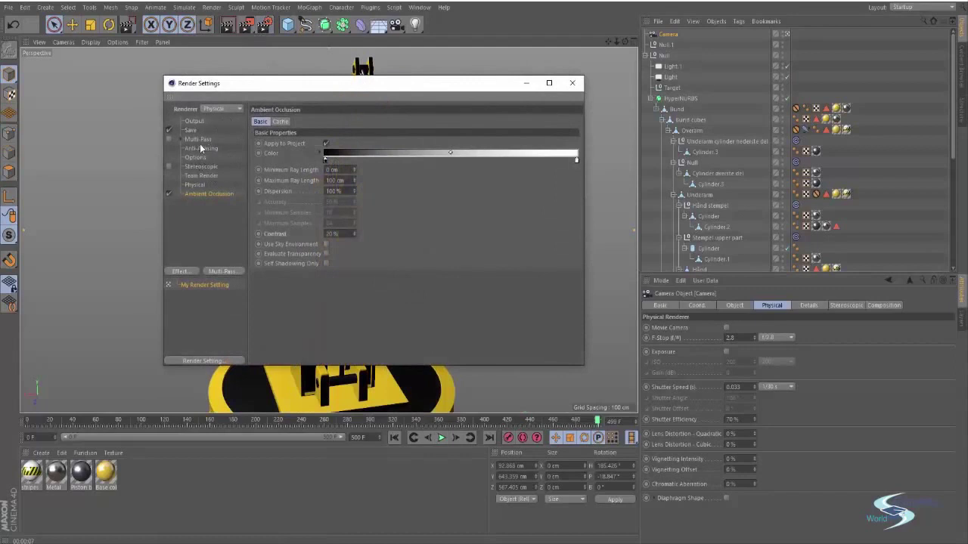
click(194, 186)
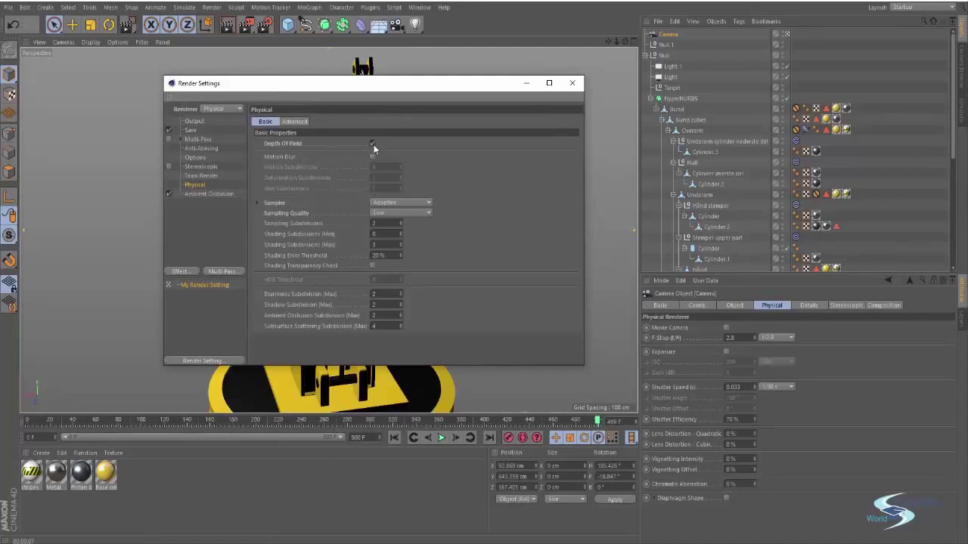
click(573, 83)
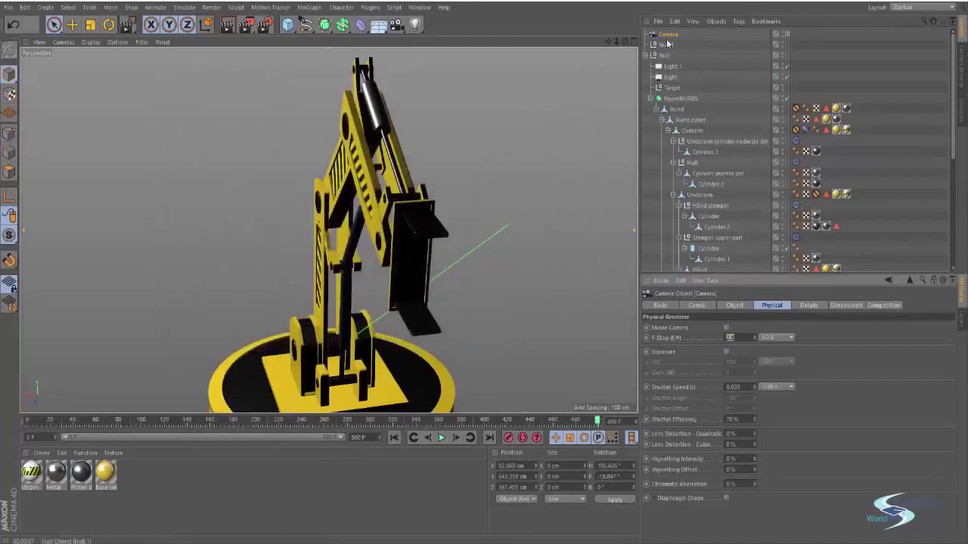
Step: Assign Null.1 as the camera's focus object in the camera's Object properties
click(738, 306)
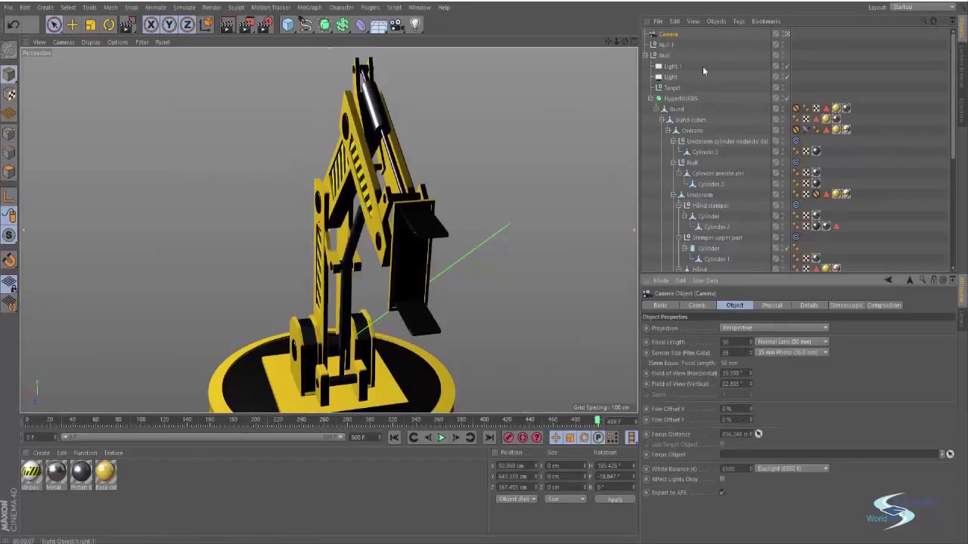
click(666, 45)
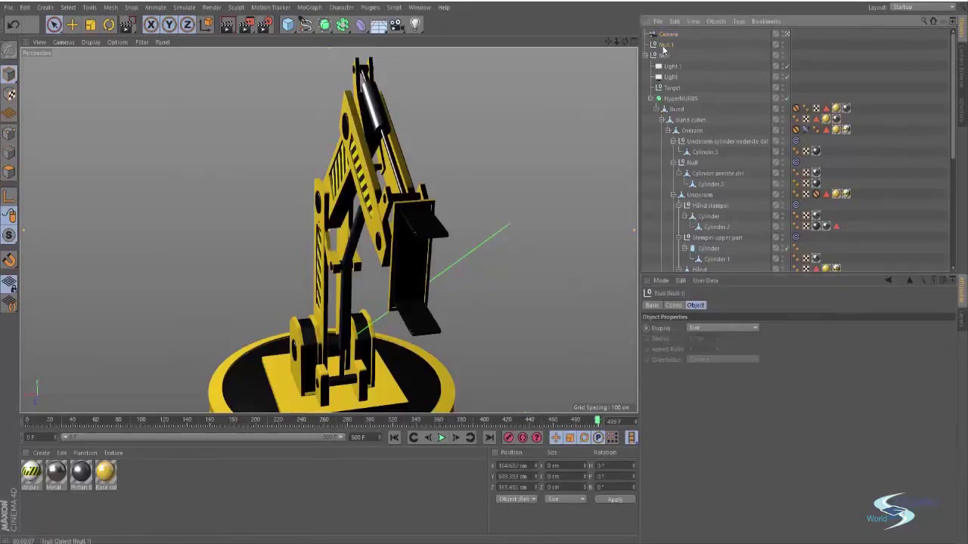
click(668, 35)
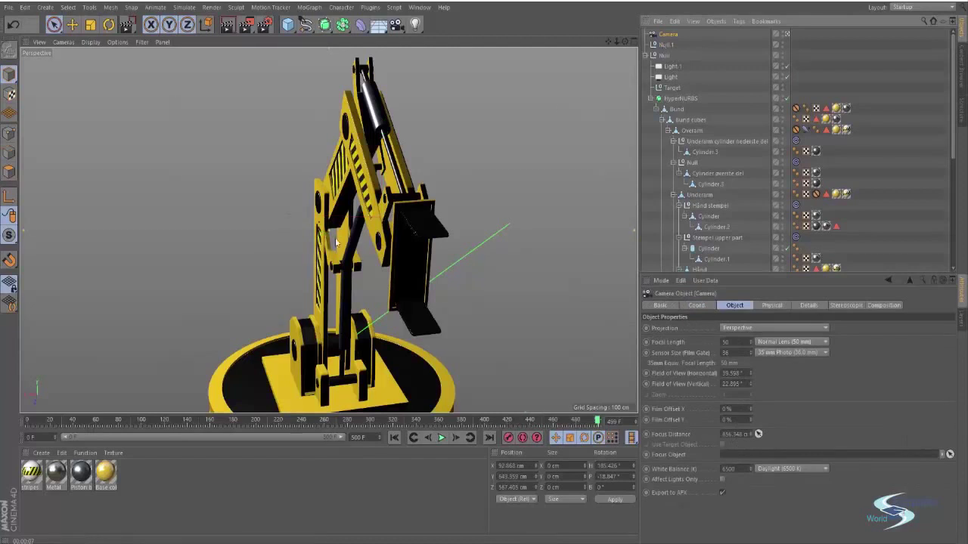
click(668, 45)
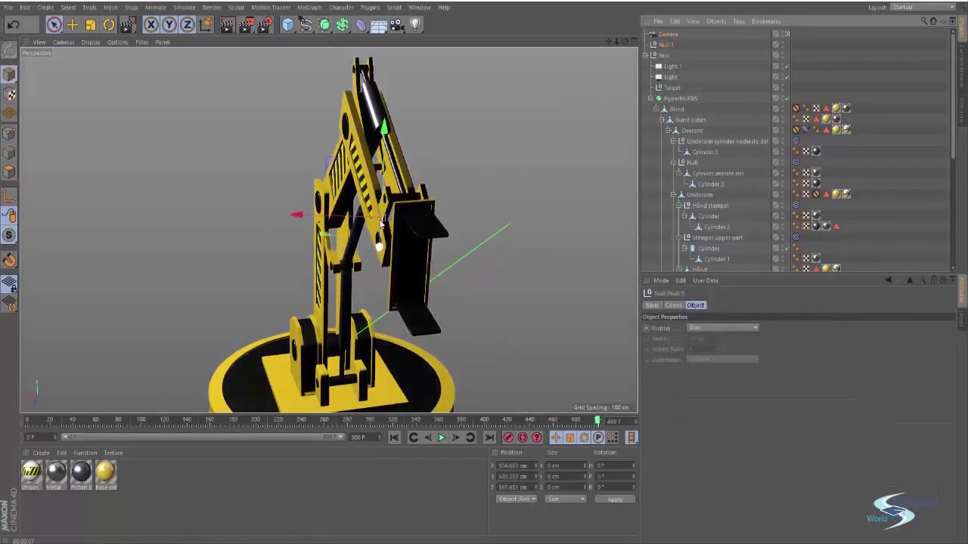
click(669, 35)
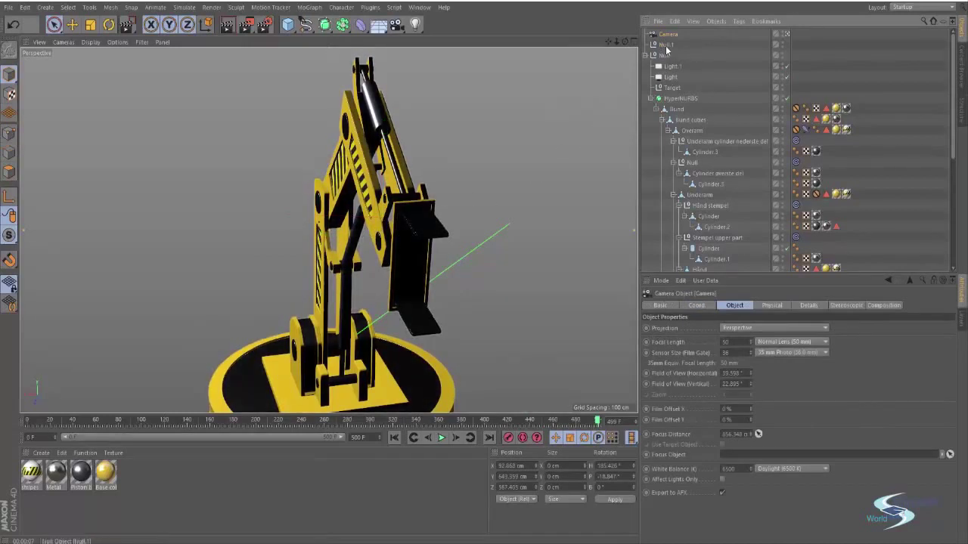
drag(667, 50, 735, 461)
Step: Reframe the camera closer on the wrist and fork and render a large region across the upper arm and fork
alt+drag(415, 243, 413, 231)
click(127, 25)
mouse_move(255, 141)
mouse_down()
mouse_move(471, 283)
mouse_move(466, 275)
mouse_up()
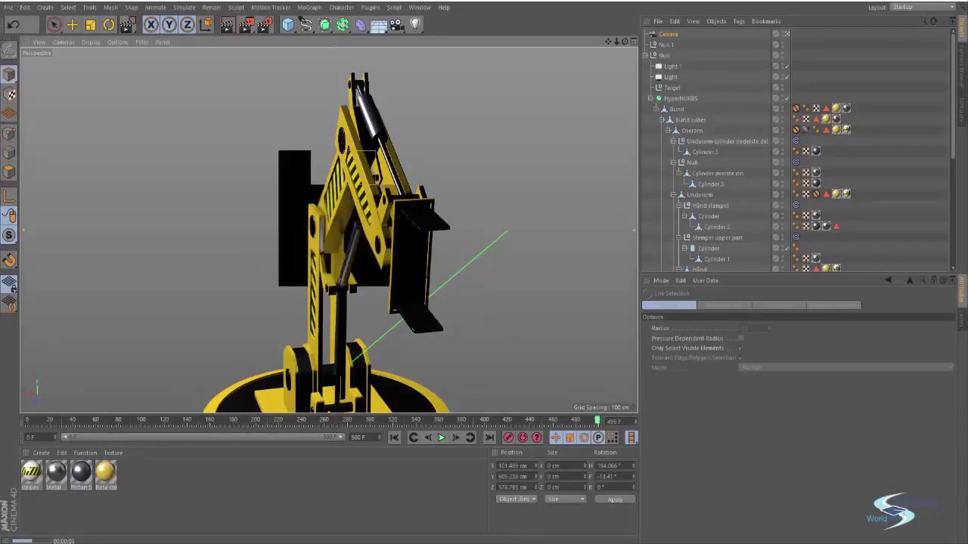
scroll(380, 244, up, 6)
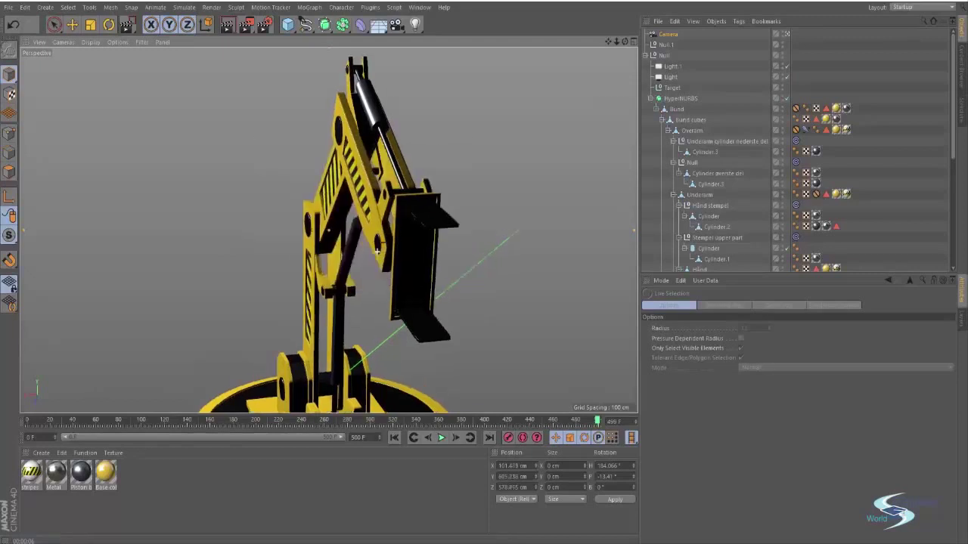
alt+middle_drag(392, 174, 398, 256)
alt+drag(397, 256, 380, 228)
drag(187, 113, 570, 368)
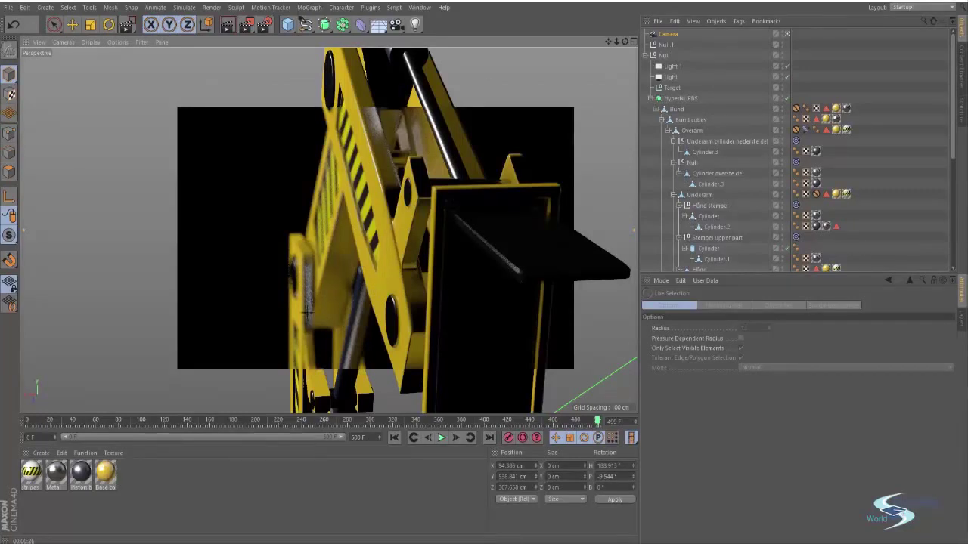
Step: Set the Physical renderer's sampling quality to High and render a small region over the arm's rear elbow joint
click(265, 24)
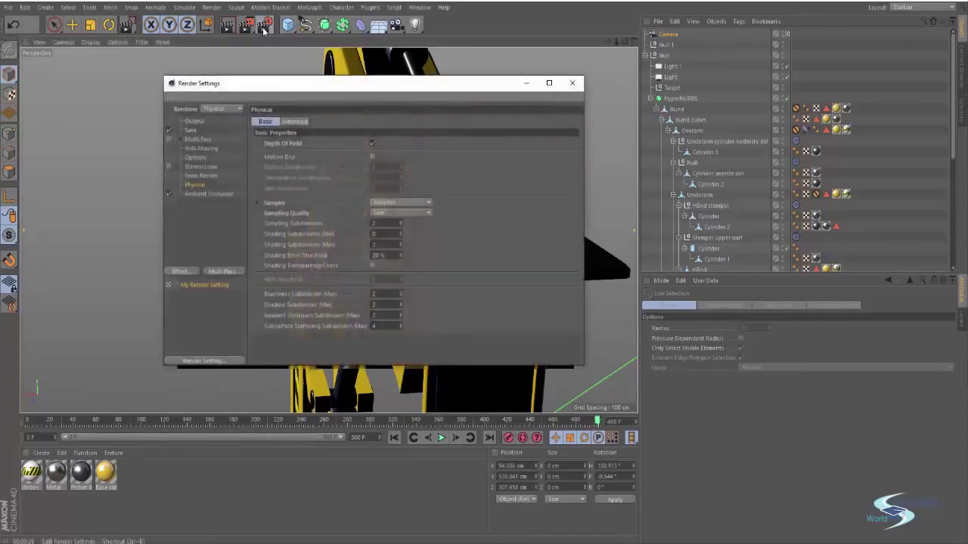
drag(292, 90, 316, 78)
click(412, 201)
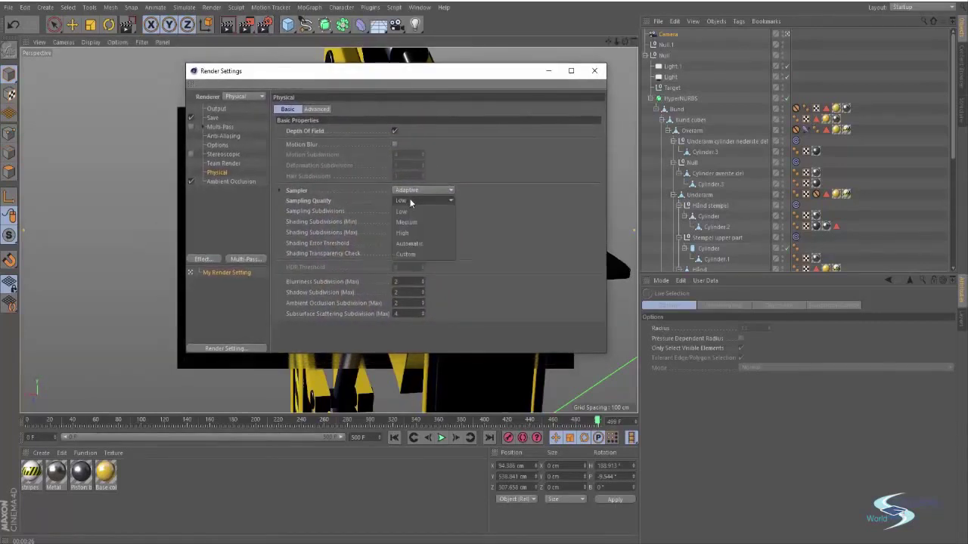
click(421, 233)
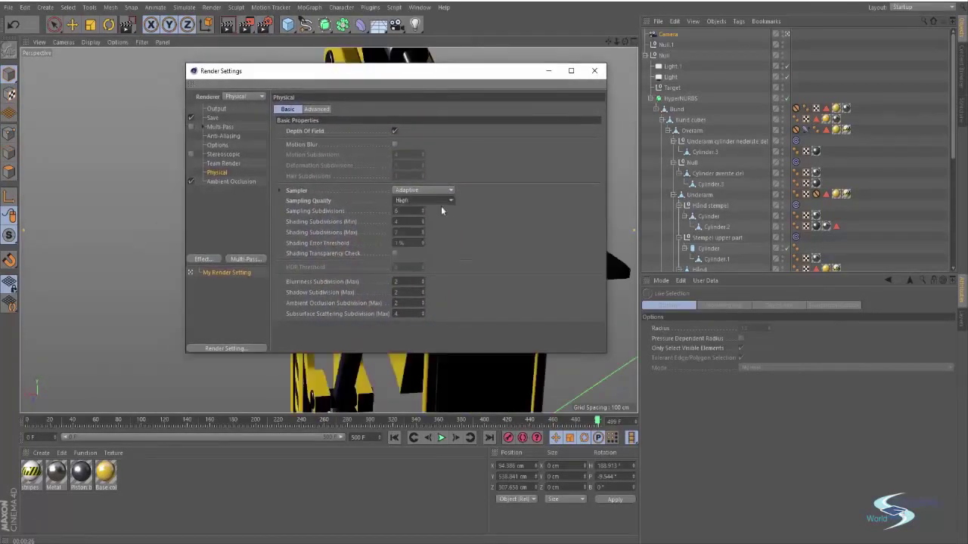
click(594, 71)
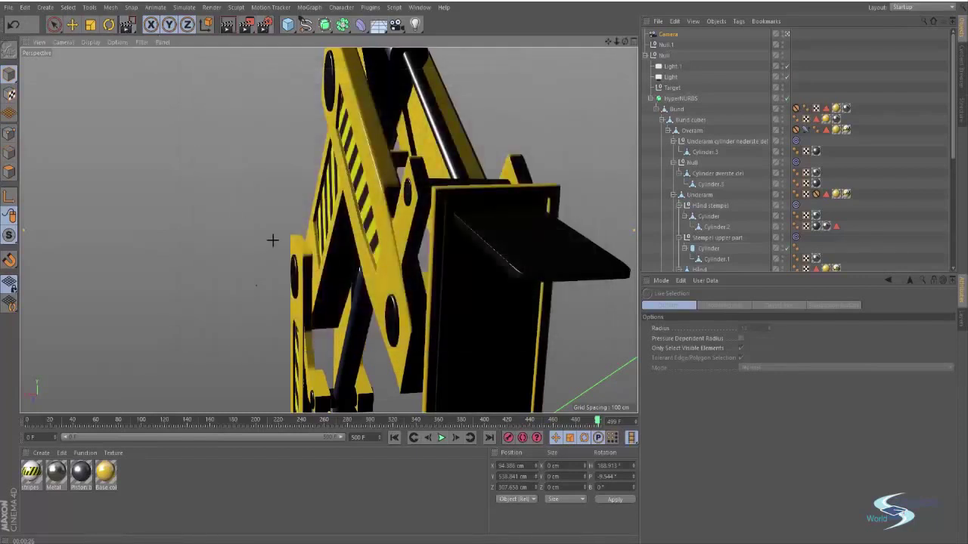
drag(246, 165, 341, 331)
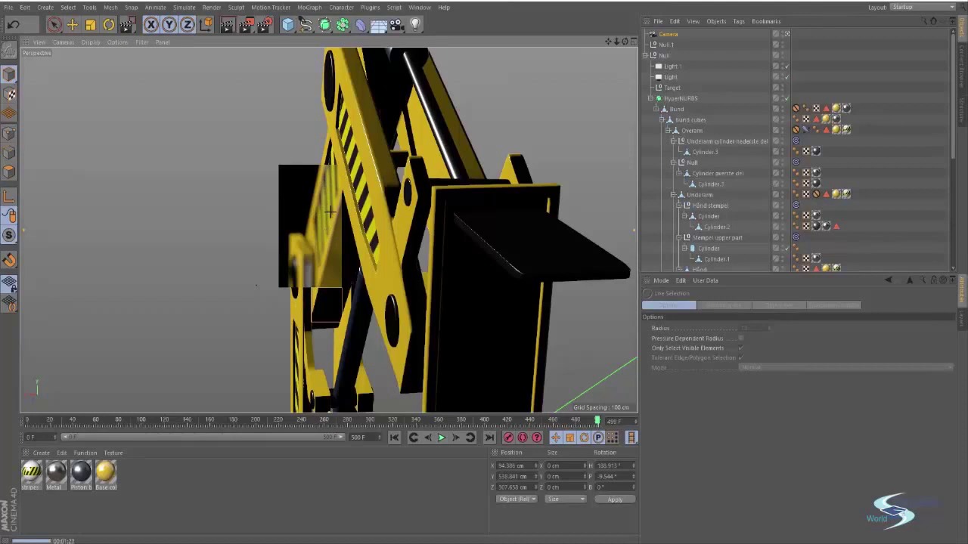
Step: Set the Physical renderer's sampling quality to Low and its sampler to Progressive
click(264, 24)
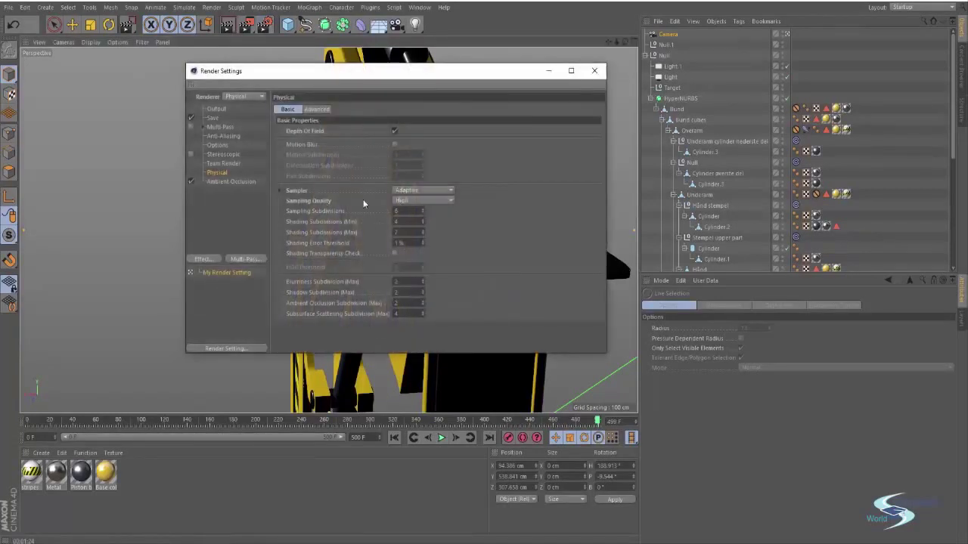
click(416, 201)
click(422, 215)
click(403, 191)
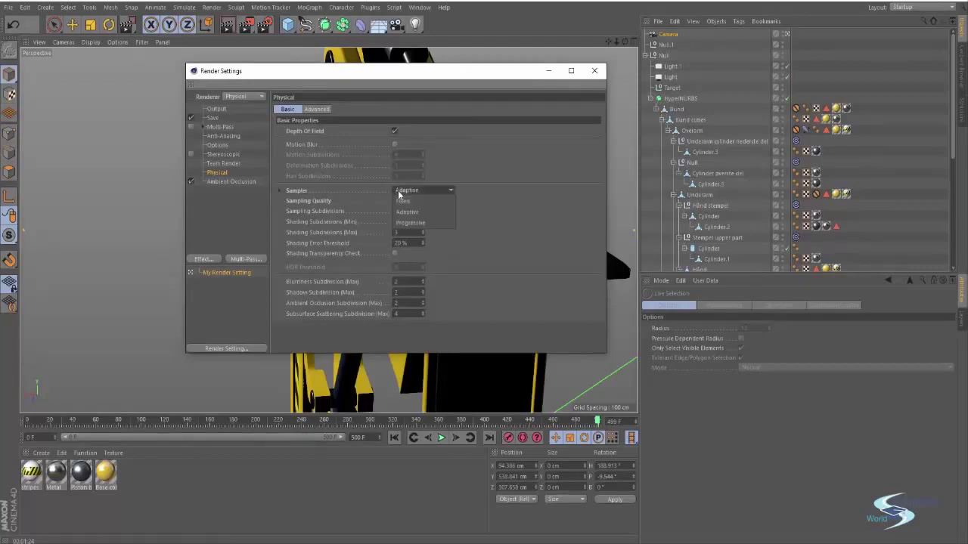
click(412, 223)
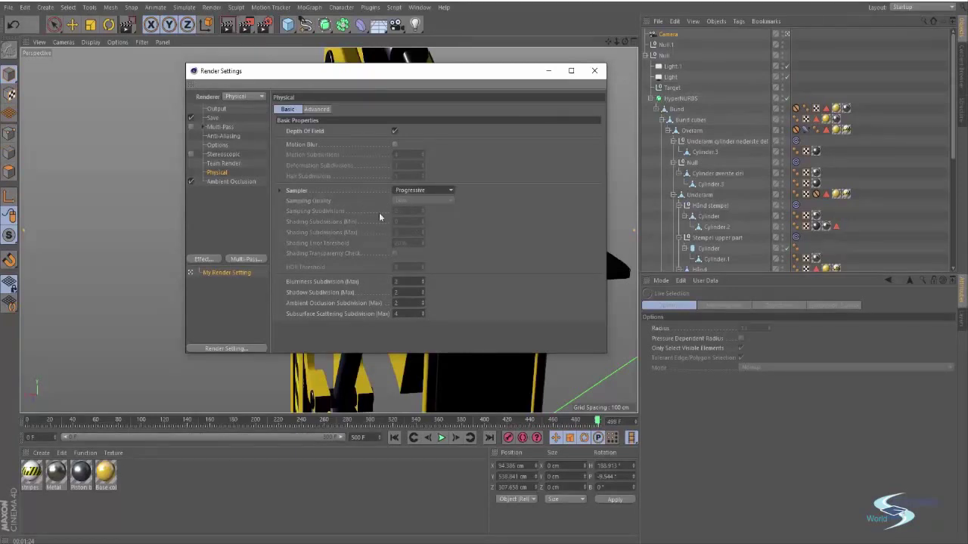
click(595, 71)
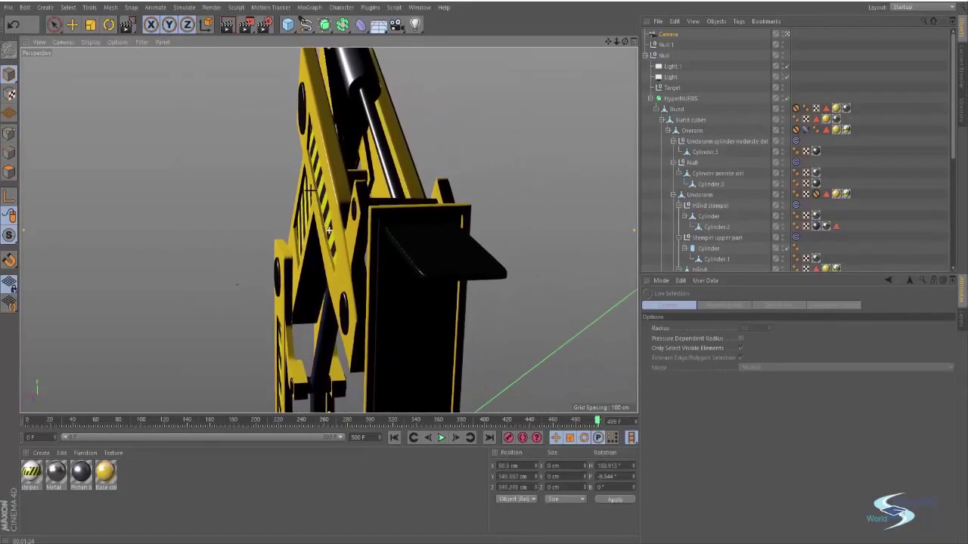
Step: Render the close-up of the arm in the viewport, and again from farther back with the whole robot arm in frame
mouse_move(291, 204)
alt+mouse_down()
mouse_move(322, 200)
mouse_move(307, 214)
alt+mouse_up()
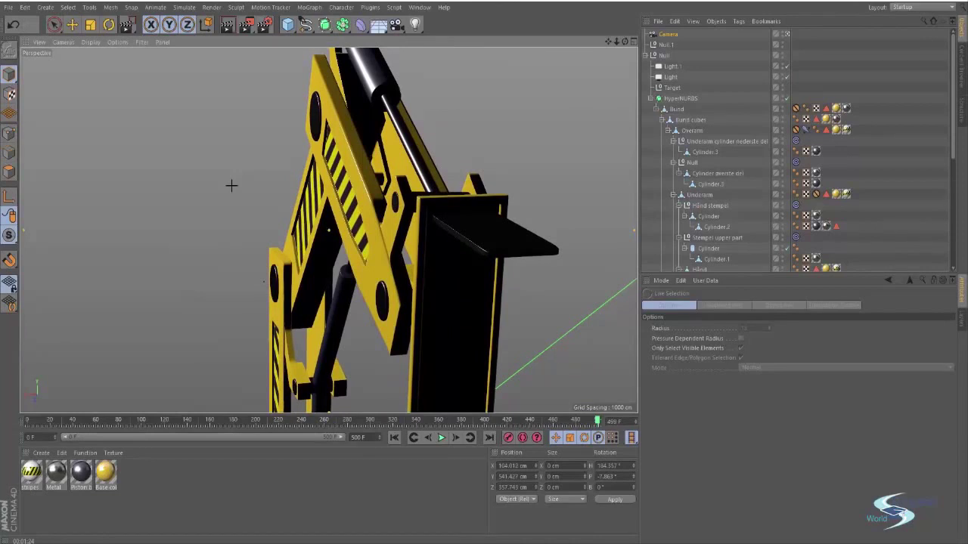
key(ctrl+r)
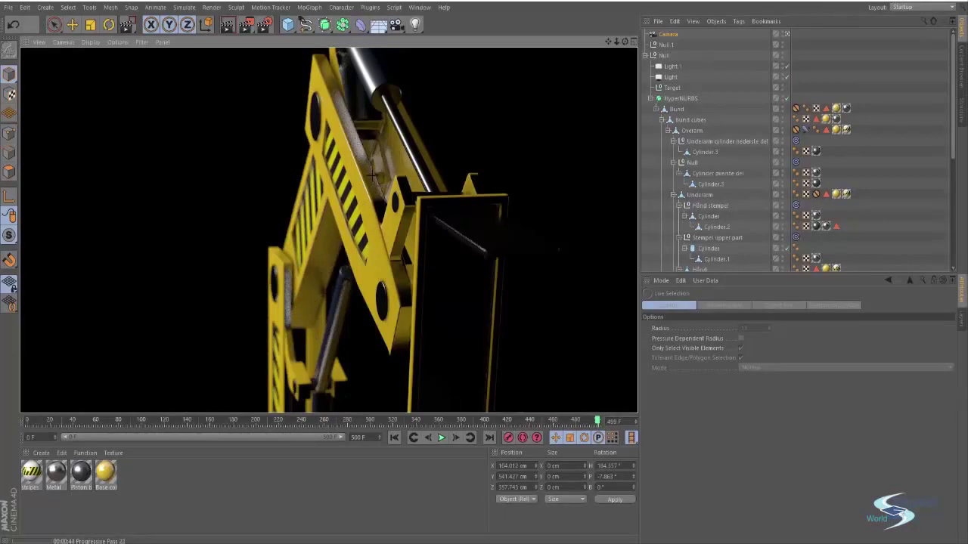
alt+drag(376, 247, 417, 212)
alt+right_drag(417, 212, 355, 223)
alt+drag(356, 223, 190, 91)
key(ctrl+r)
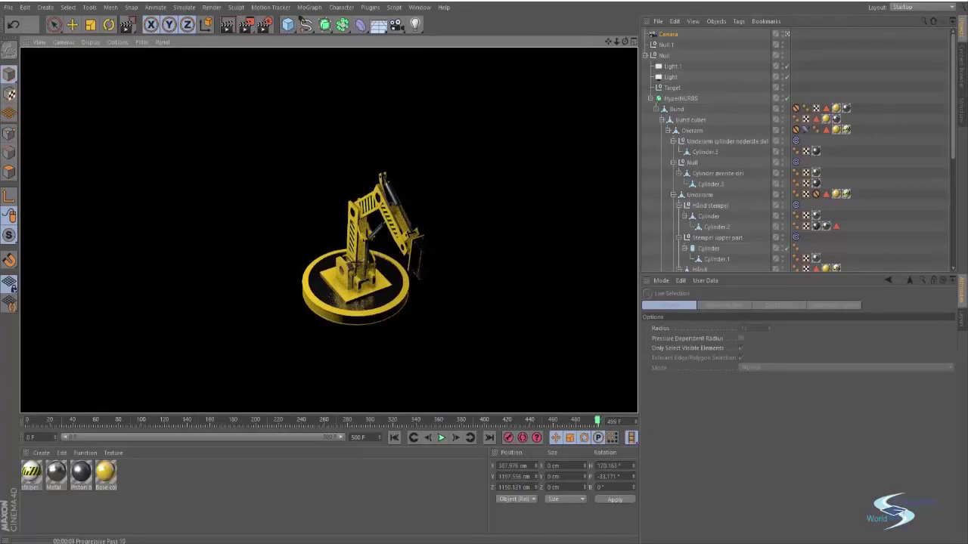
Step: Reframe the camera on the robot arm with its base in view and set the camera's focal length to 80 mm
mouse_move(356, 250)
alt+mouse_down()
mouse_move(469, 214)
mouse_move(416, 181)
alt+mouse_up()
alt+right_drag(397, 228, 447, 220)
alt+drag(369, 199, 185, 199)
alt+right_drag(385, 179, 470, 175)
alt+drag(368, 177, 372, 219)
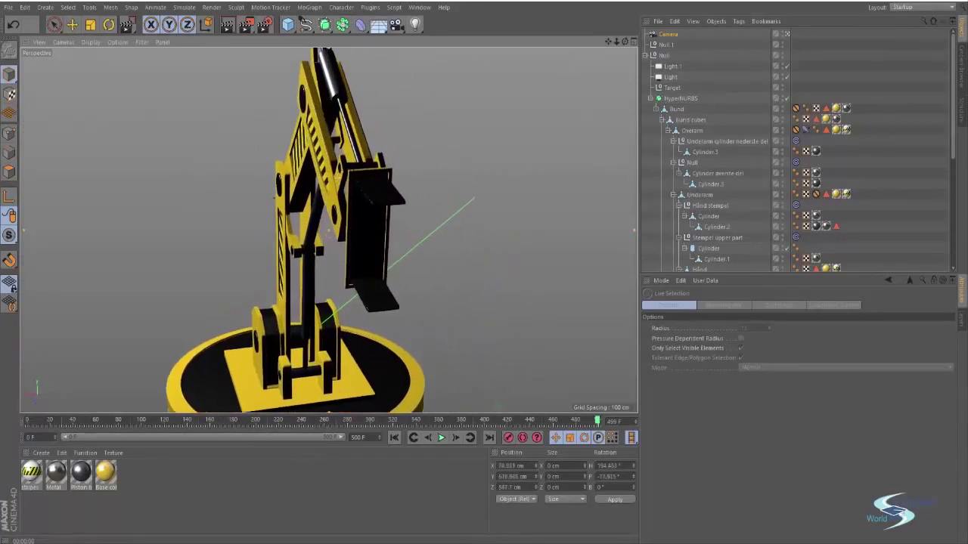
alt+middle_drag(330, 234, 374, 262)
click(673, 36)
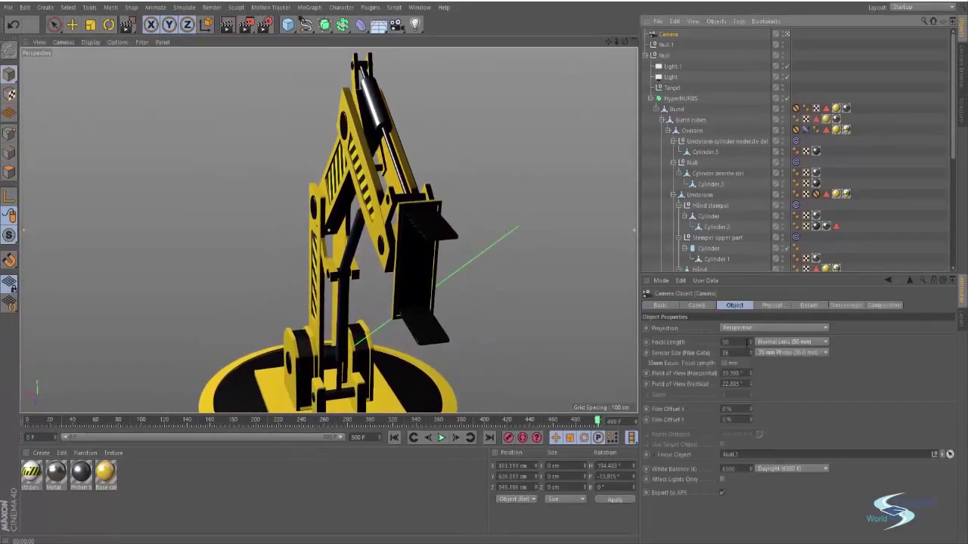
drag(751, 345, 599, 353)
text(80)
key(Return)
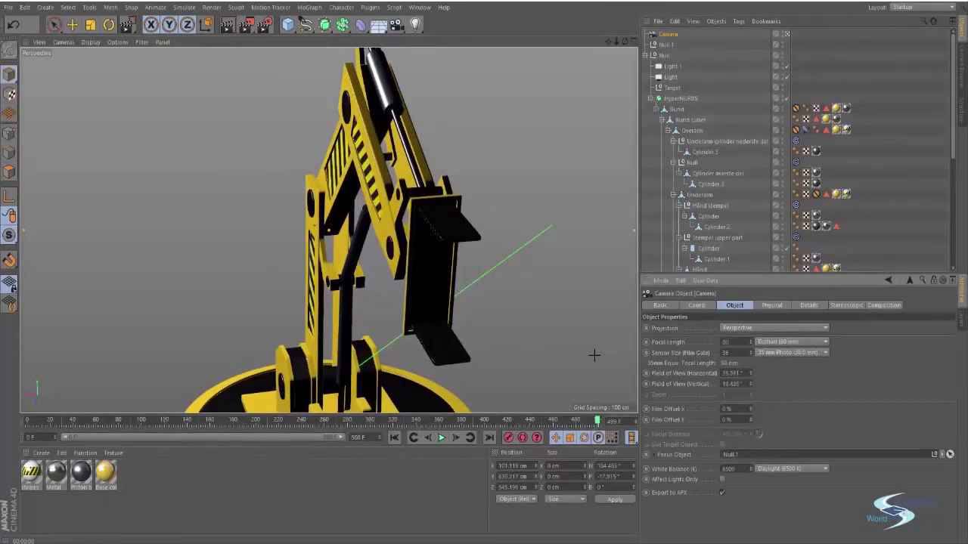
Step: Set the camera's quadratic lens distortion to 8% with the arm and fork reframed, and render the view
alt+drag(386, 224, 363, 216)
alt+middle_drag(363, 216, 329, 242)
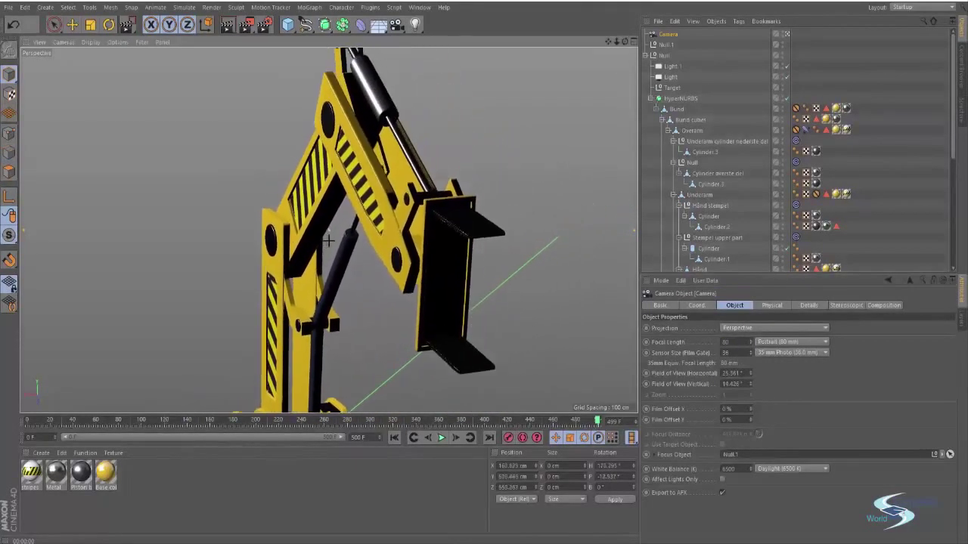
alt+right_drag(328, 242, 333, 253)
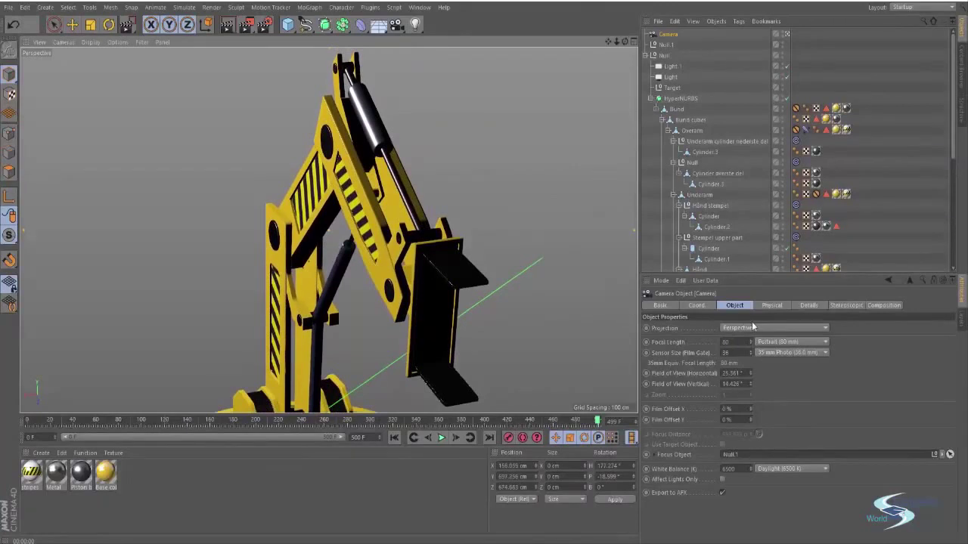
click(772, 306)
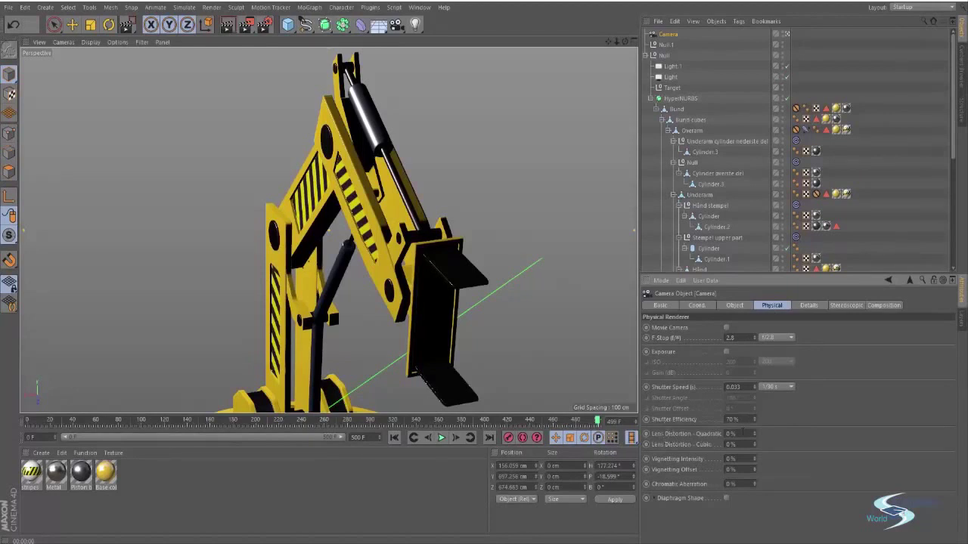
drag(755, 436, 755, 433)
scroll(308, 194, down, 2)
alt+middle_drag(283, 202, 298, 175)
drag(754, 434, 754, 433)
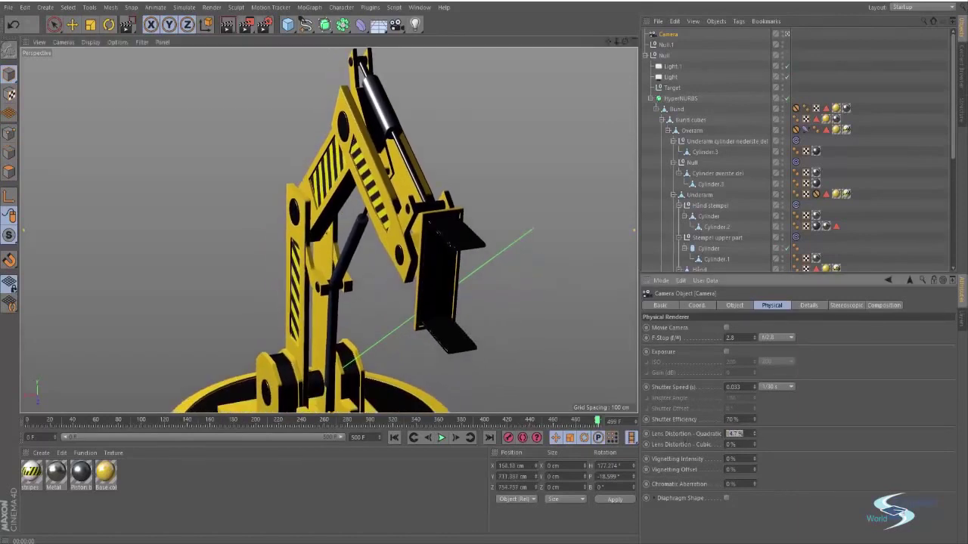
text(8)
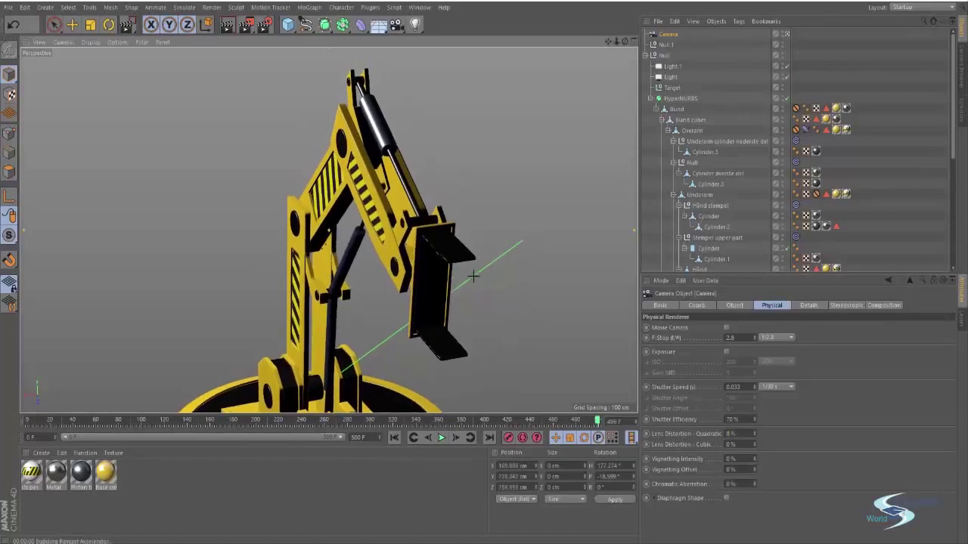
key(ctrl+r)
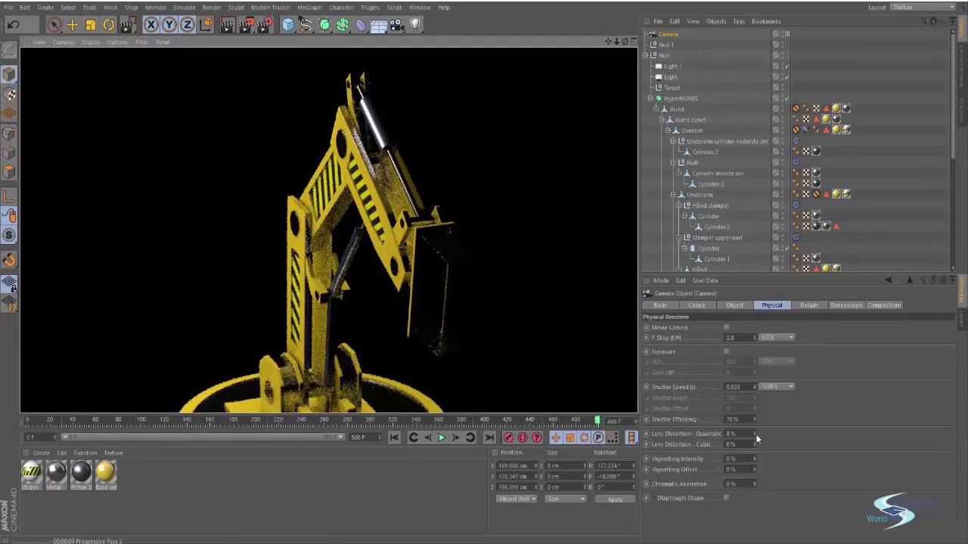
Step: Raise the camera's quadratic lens distortion to 40.1% and render with the robot arm shifted off-centre in the frame
drag(756, 435, 756, 399)
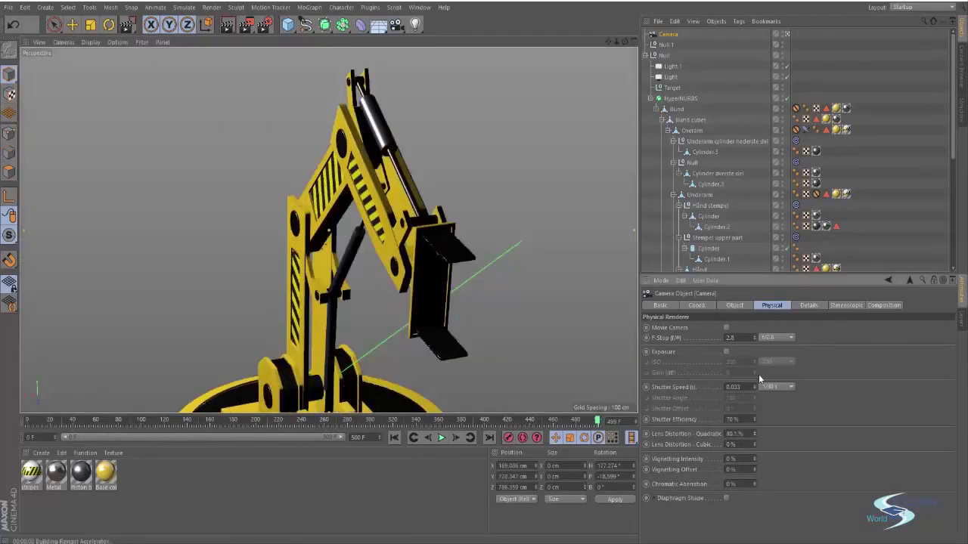
key(ctrl+r)
alt+middle_drag(484, 239, 309, 231)
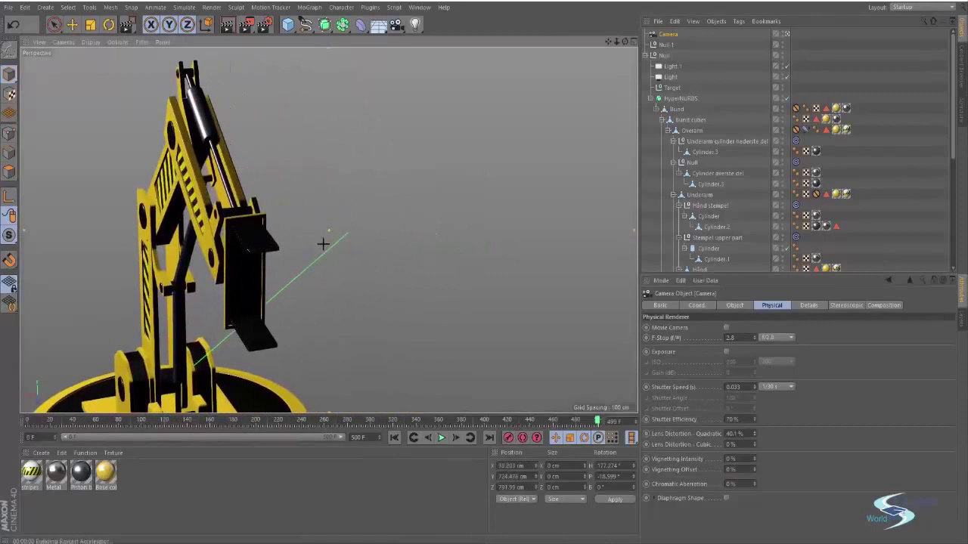
key(ctrl+r)
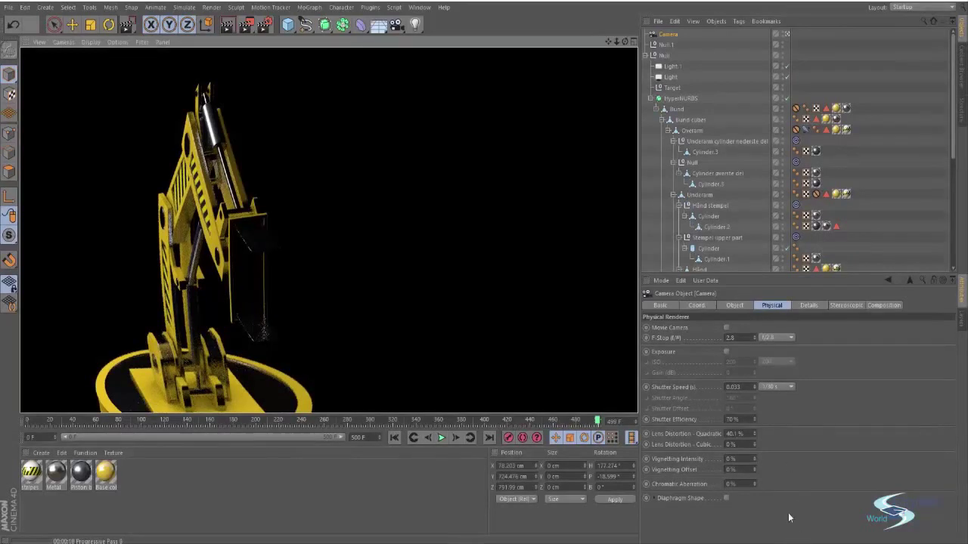
Step: Reset the camera's quadratic lens distortion to 0% and reframe the camera on the robot arm
drag(754, 435, 754, 443)
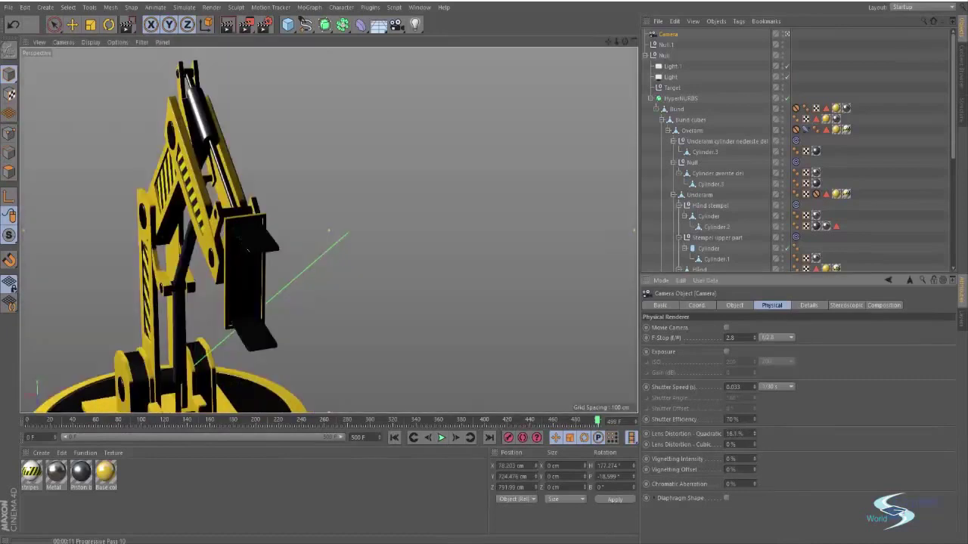
alt+middle_drag(230, 142, 191, 139)
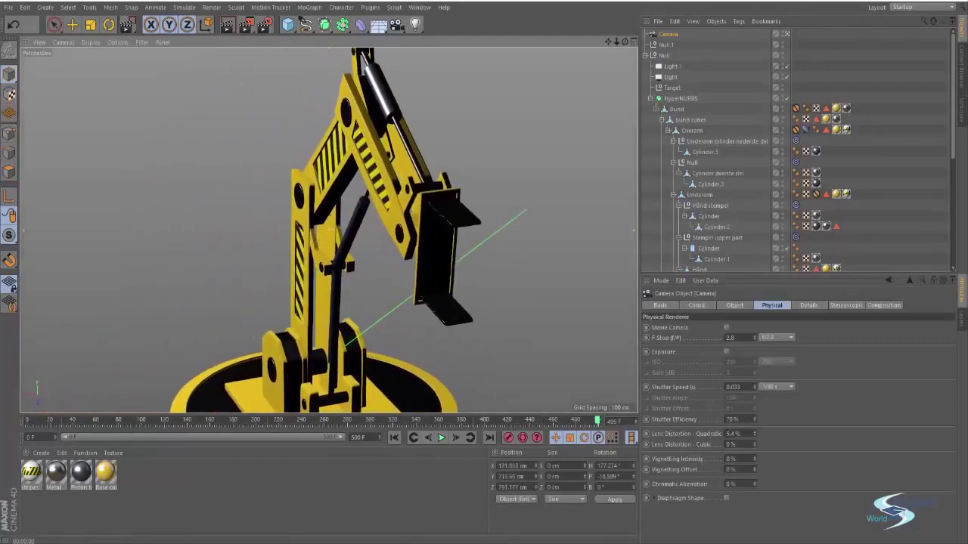
click(732, 434)
text(0)
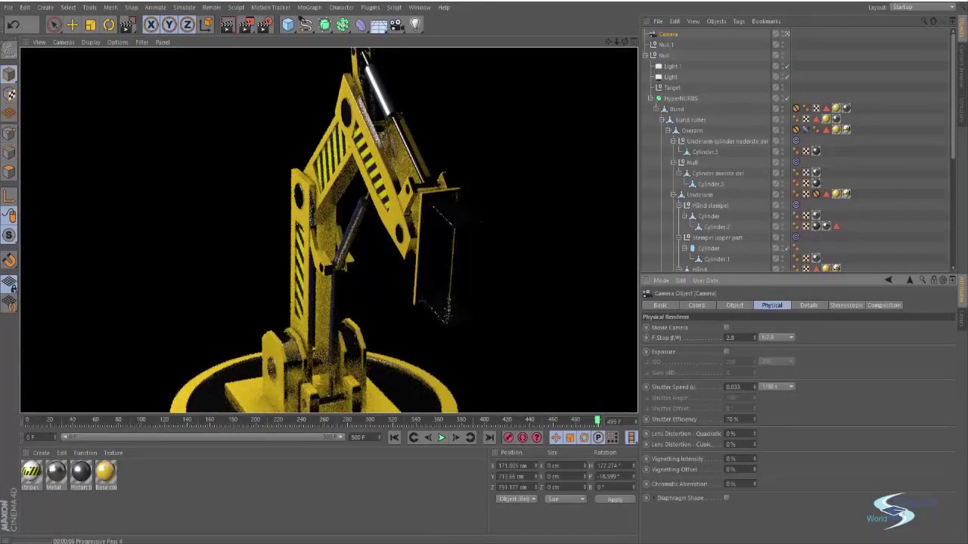
alt+middle_drag(466, 133, 463, 198)
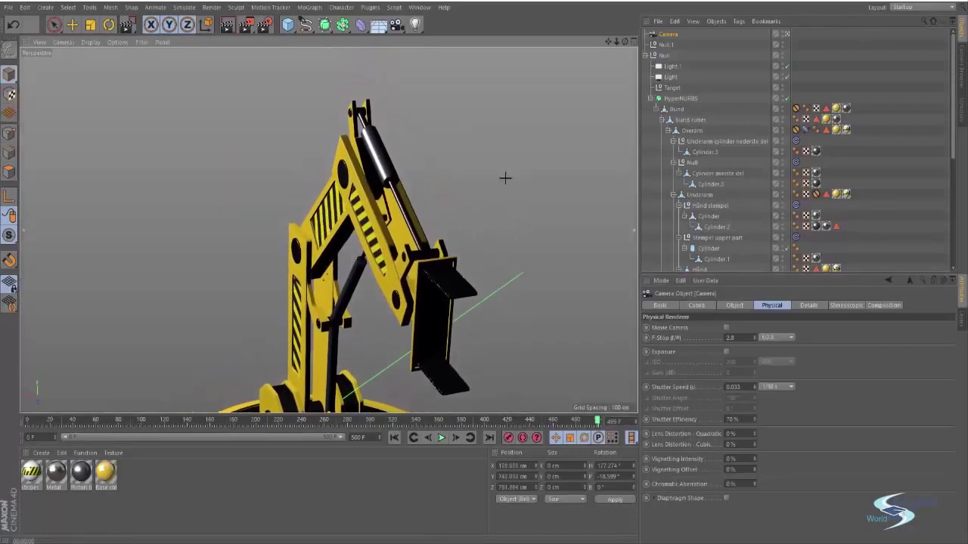
Step: Leave the camera view and delete the existing camera from the scene
click(787, 35)
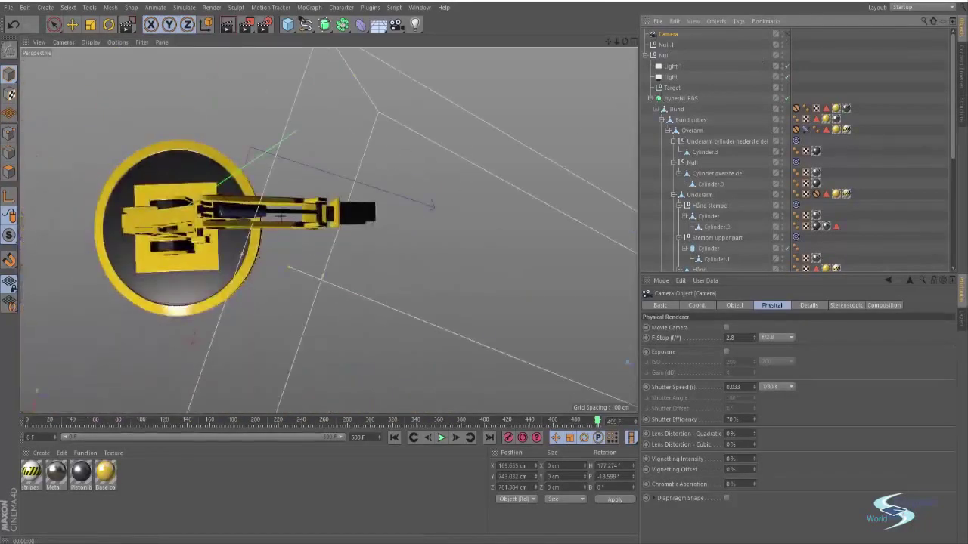
alt+drag(280, 219, 216, 117)
alt+right_drag(265, 144, 170, 208)
alt+middle_drag(169, 208, 171, 253)
alt+drag(173, 253, 294, 171)
alt+right_drag(294, 171, 227, 192)
alt+middle_drag(450, 150, 437, 199)
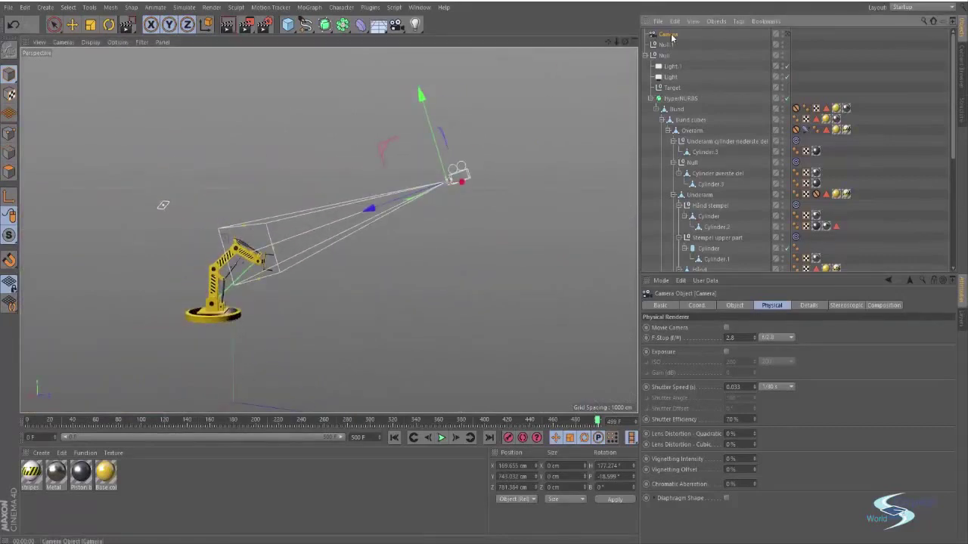
key(Delete)
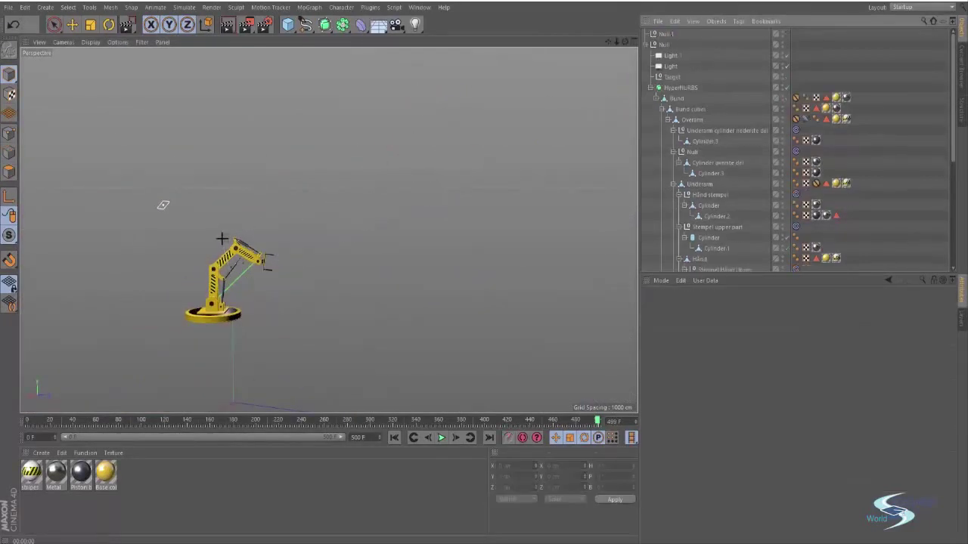
Step: Frame the whole robot arm with its base from the side, slightly above, and add a camera from this view
alt+right_drag(218, 237, 386, 199)
alt+drag(387, 198, 374, 217)
alt+right_drag(374, 217, 352, 216)
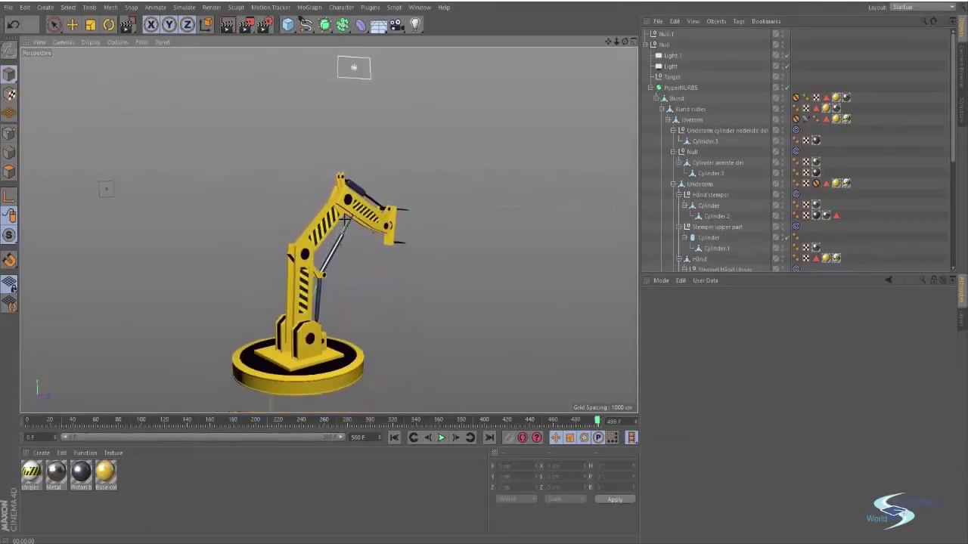
alt+drag(351, 216, 341, 205)
alt+right_drag(341, 205, 356, 195)
alt+drag(354, 194, 375, 188)
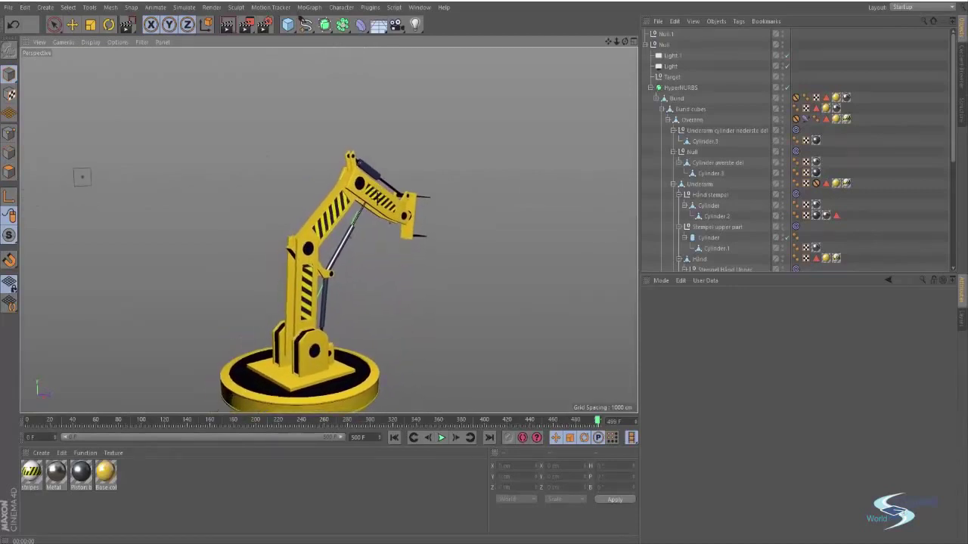
alt+middle_drag(378, 198, 390, 182)
alt+drag(390, 182, 186, 215)
alt+drag(403, 140, 421, 199)
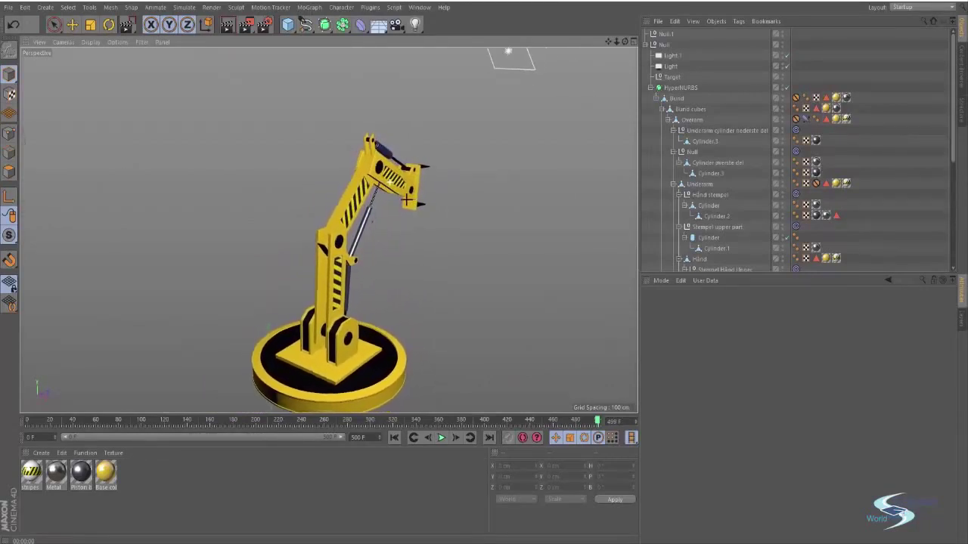
alt+drag(414, 192, 394, 176)
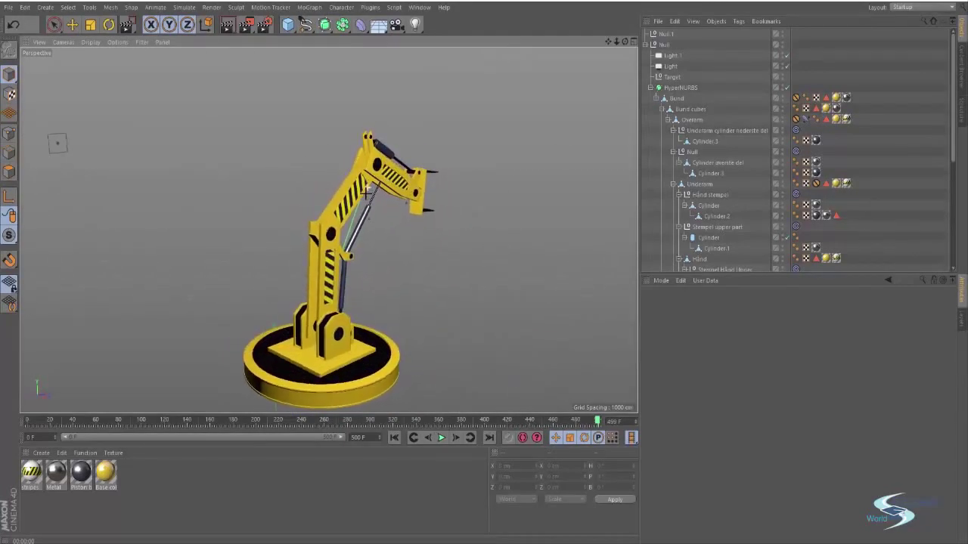
alt+drag(272, 177, 153, 126)
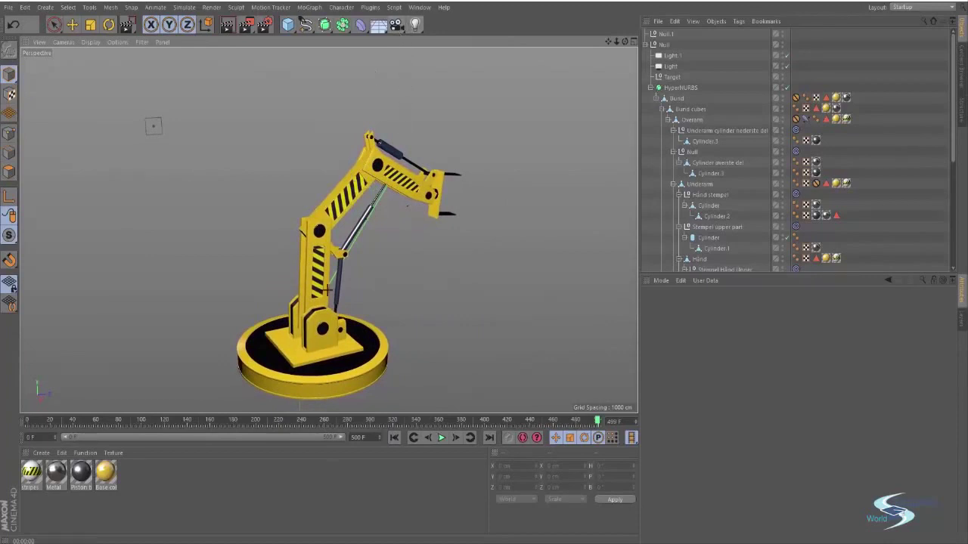
alt+middle_drag(359, 212, 358, 214)
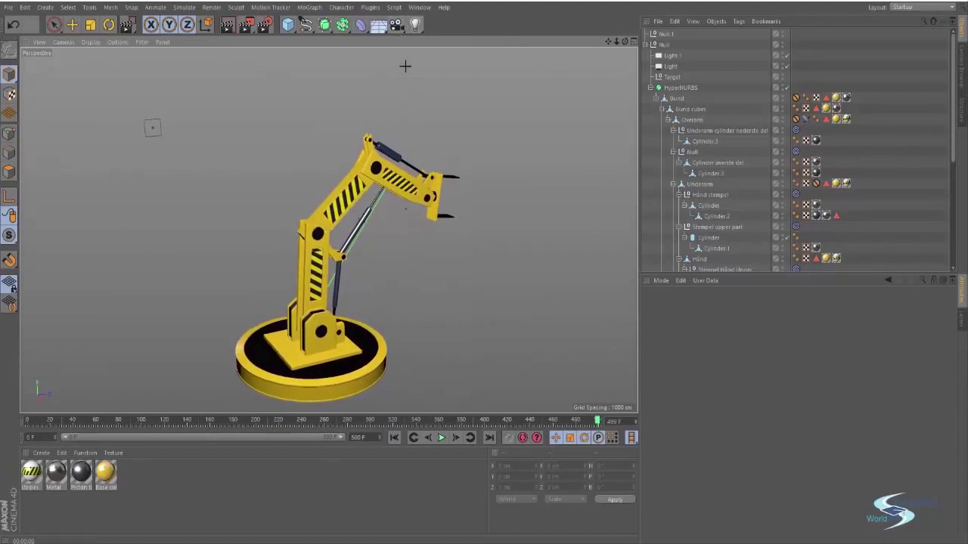
click(396, 25)
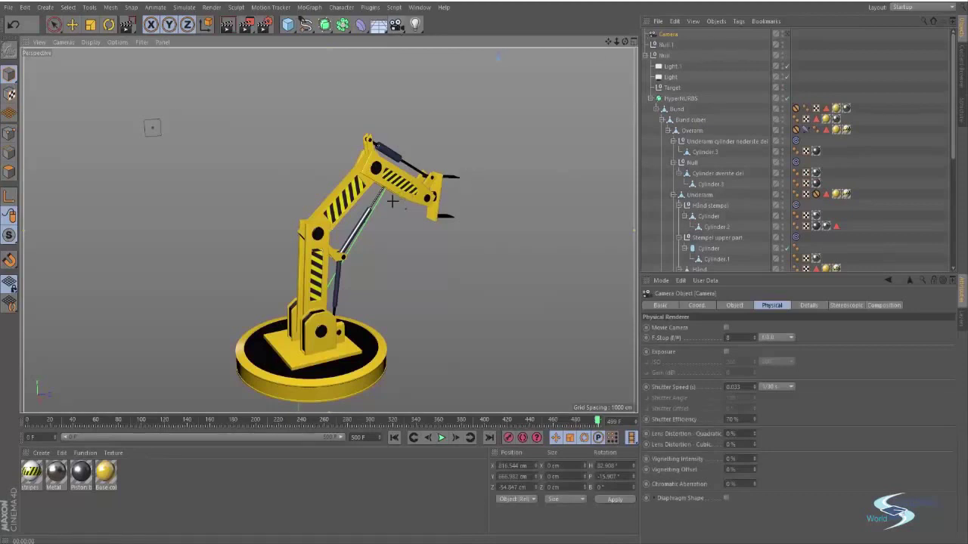
Step: Add two more cameras, one facing the fork end of the robot arm and one from its opposite side
alt+drag(354, 192, 158, 160)
click(396, 24)
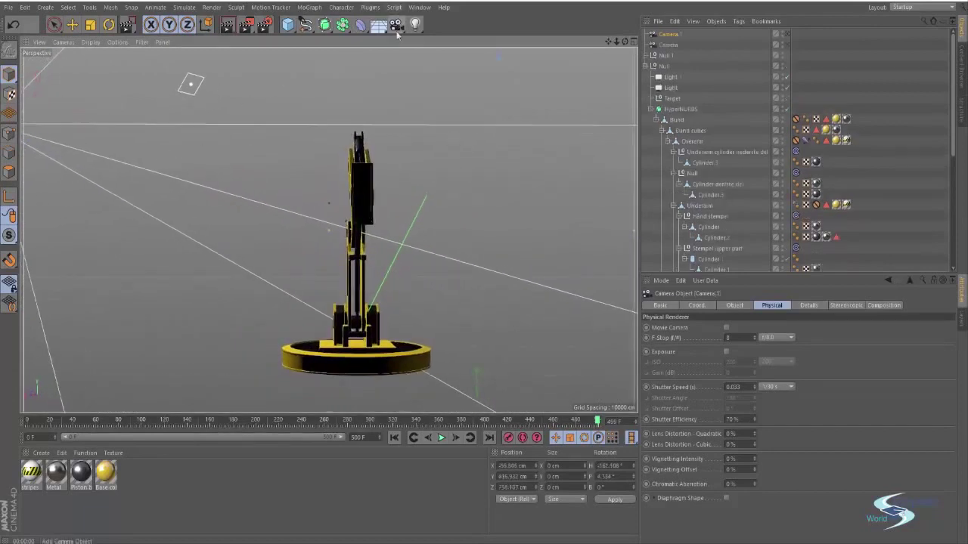
alt+drag(369, 127, 344, 185)
alt+drag(270, 194, 198, 216)
alt+drag(290, 207, 348, 201)
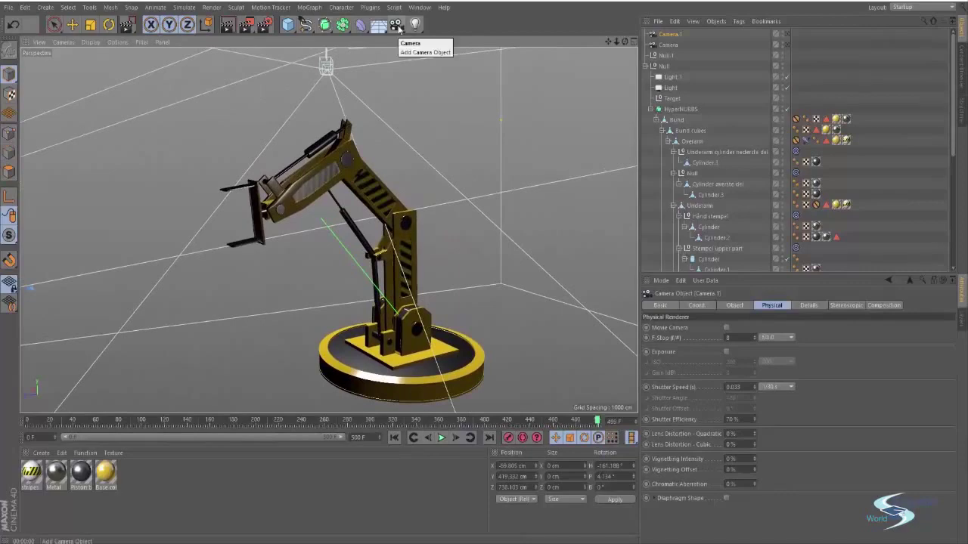
click(396, 26)
Step: Deselect everything and examine how the three cameras are arranged around the robot arm
alt+drag(373, 108, 352, 161)
scroll(138, 131, down, 6)
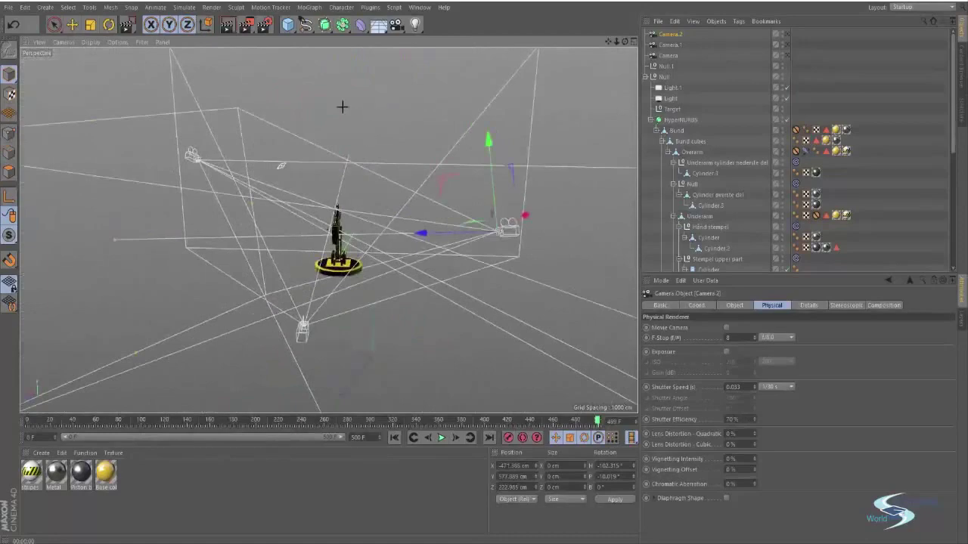
click(837, 60)
alt+drag(493, 181, 359, 197)
alt+right_drag(360, 197, 428, 192)
alt+middle_drag(427, 192, 454, 158)
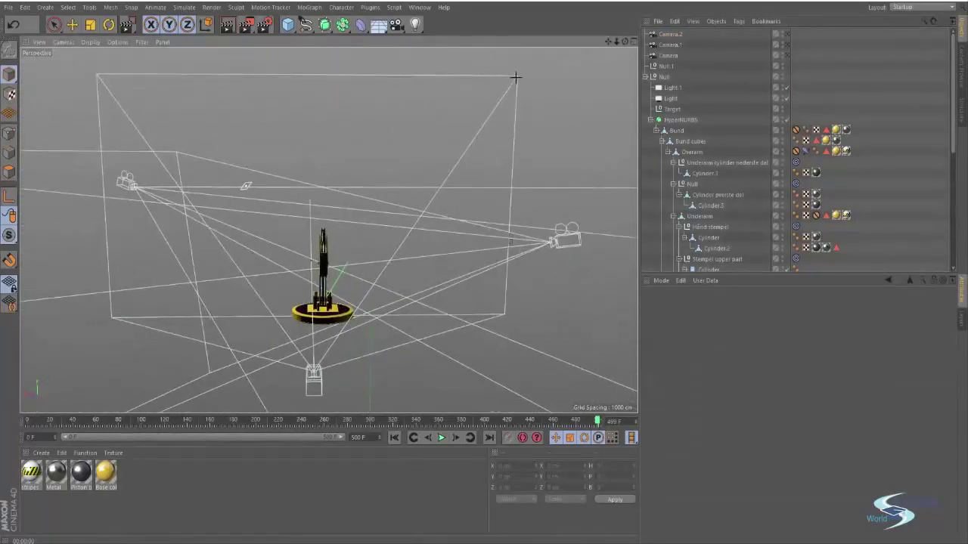
alt+right_drag(515, 76, 357, 205)
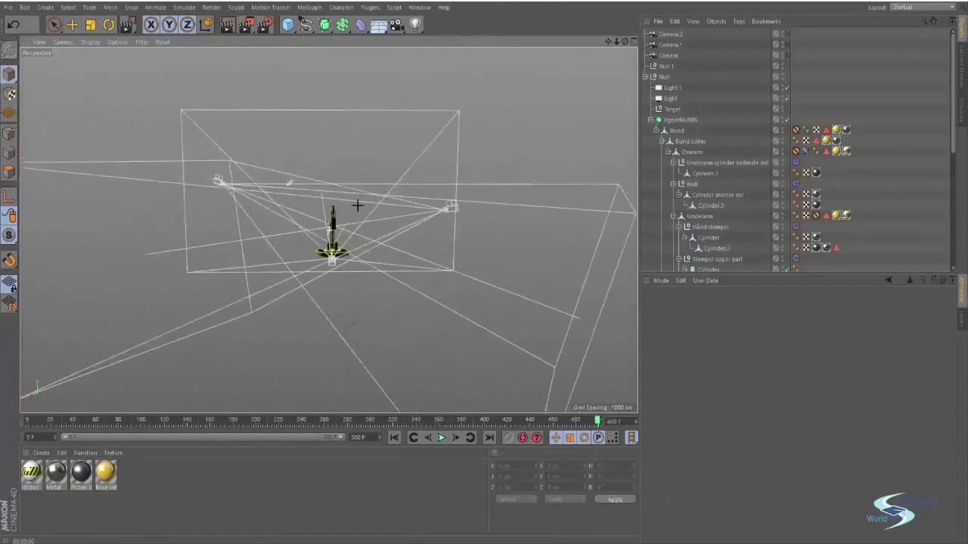
Step: Assign Null.1 as the focus object of Camera, Camera.1 and Camera.2
click(672, 34)
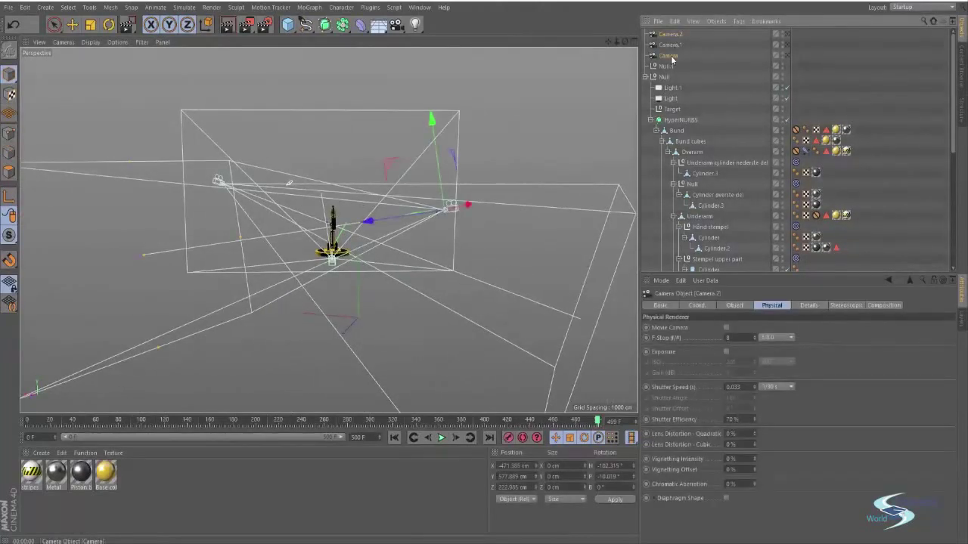
click(670, 57)
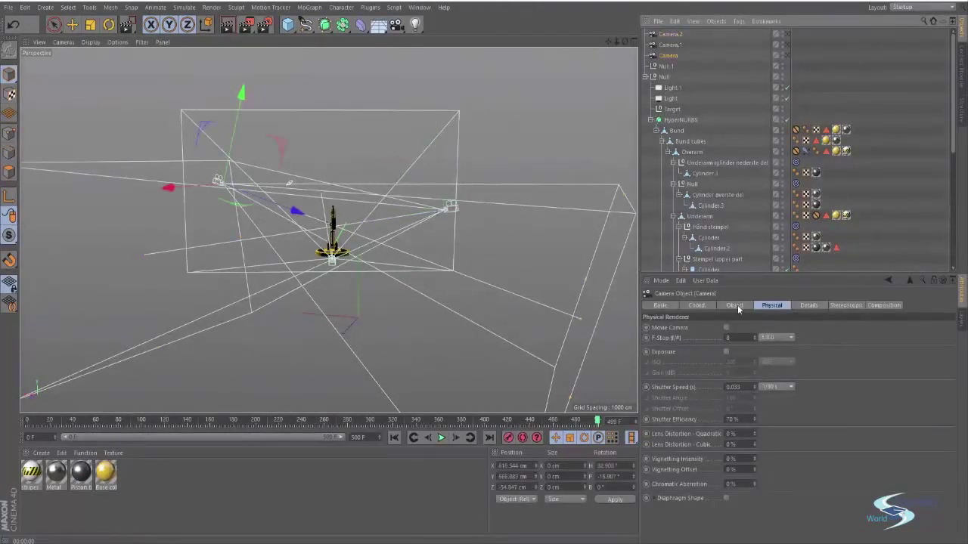
click(735, 305)
drag(665, 69, 749, 455)
click(670, 46)
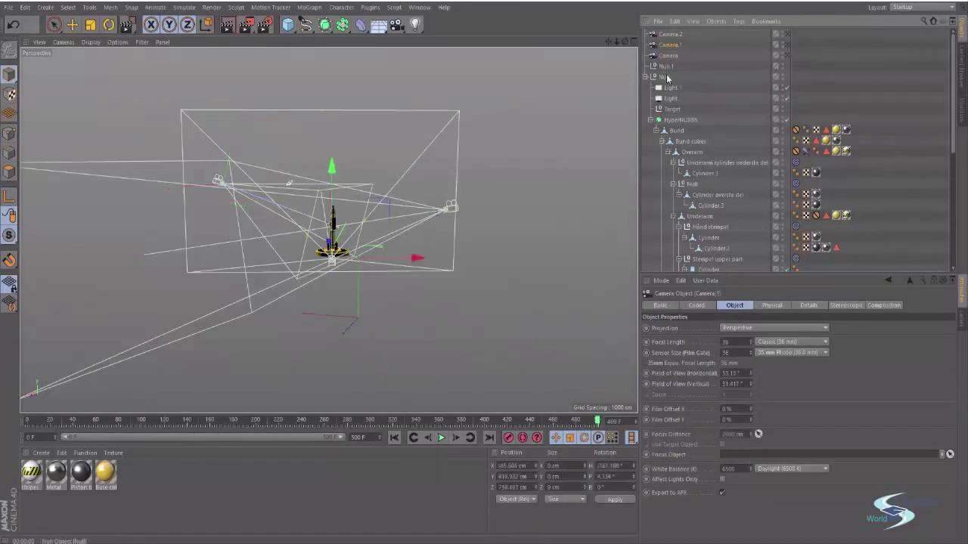
drag(733, 463, 739, 457)
click(675, 34)
Step: Move the Null.1 focus target horizontally toward the robot arm and deselect it
scroll(396, 229, up, 5)
alt+drag(395, 230, 484, 317)
click(668, 67)
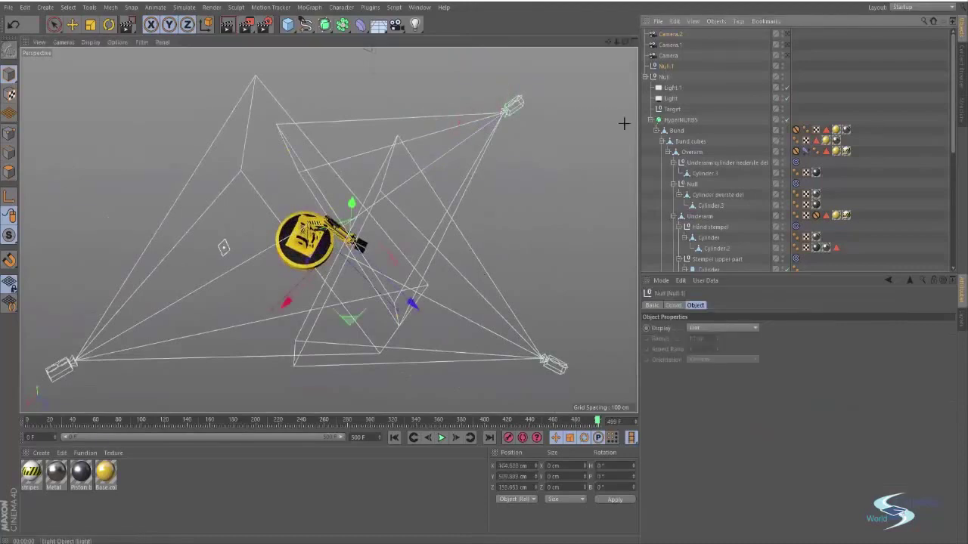
key(e)
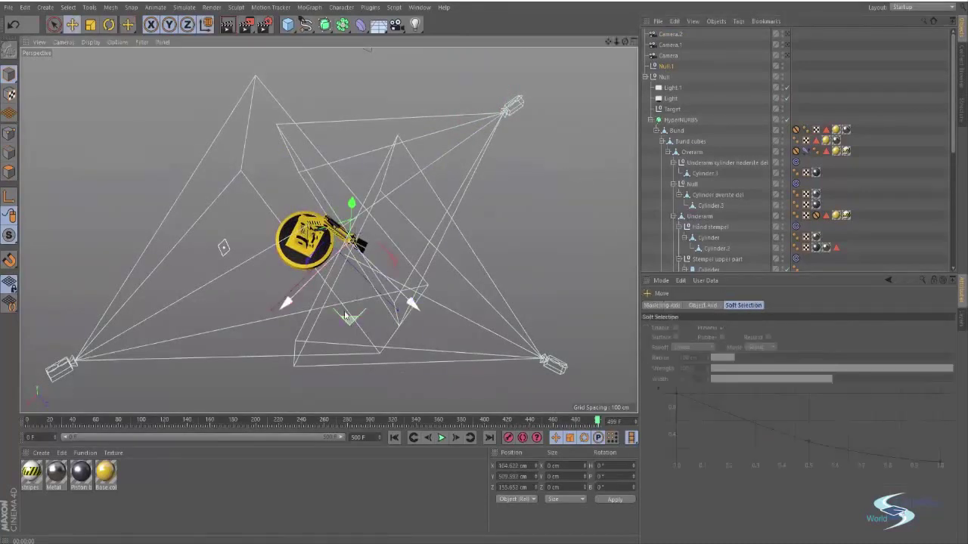
drag(347, 319, 322, 303)
click(478, 239)
alt+drag(478, 239, 420, 205)
alt+drag(586, 229, 343, 270)
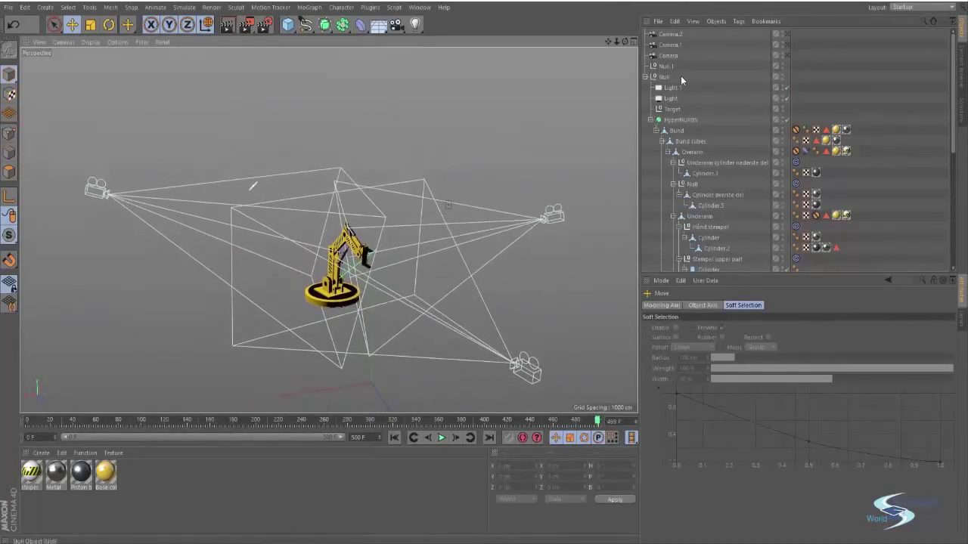
Step: Select Camera, Camera.1 and Camera.2 together and create a Camera Morph from them
click(669, 56)
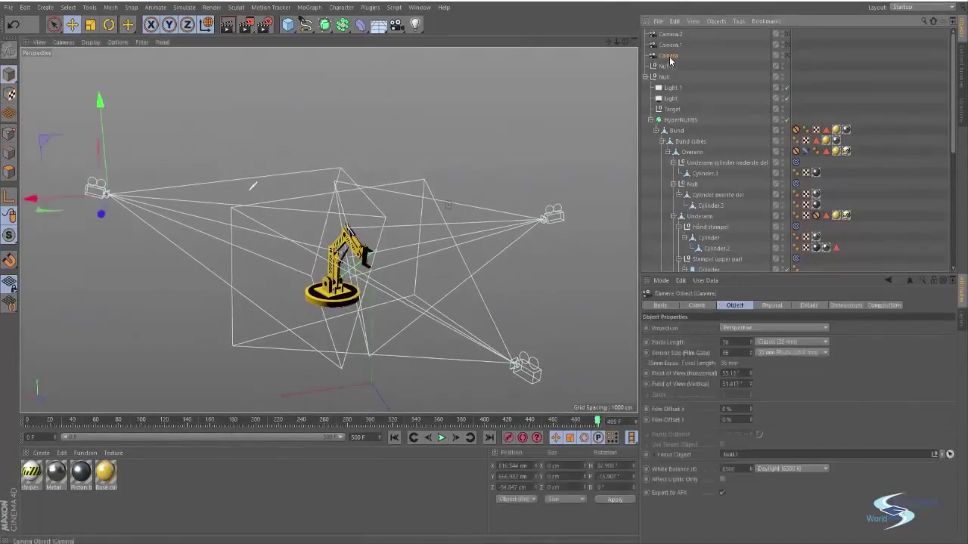
shift+click(670, 35)
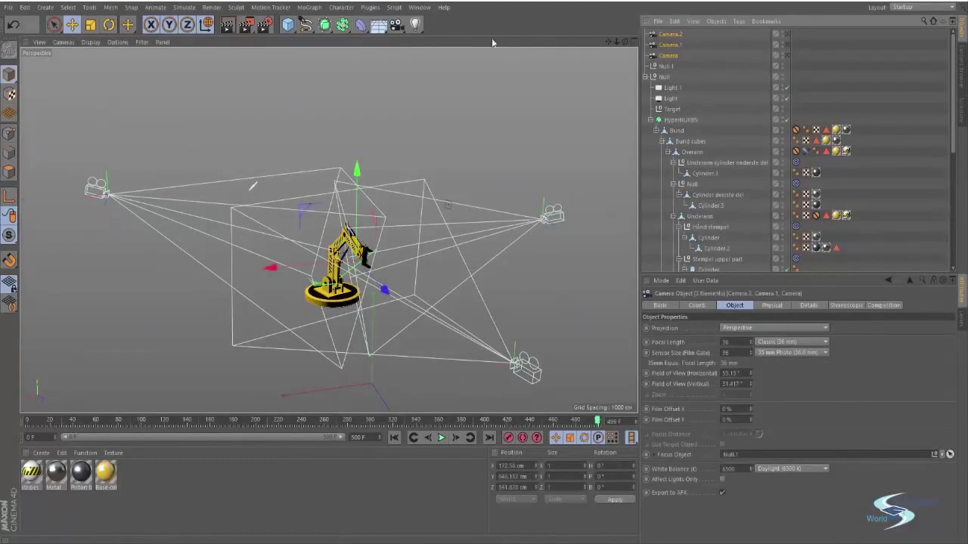
click(397, 27)
key(ctrl+z)
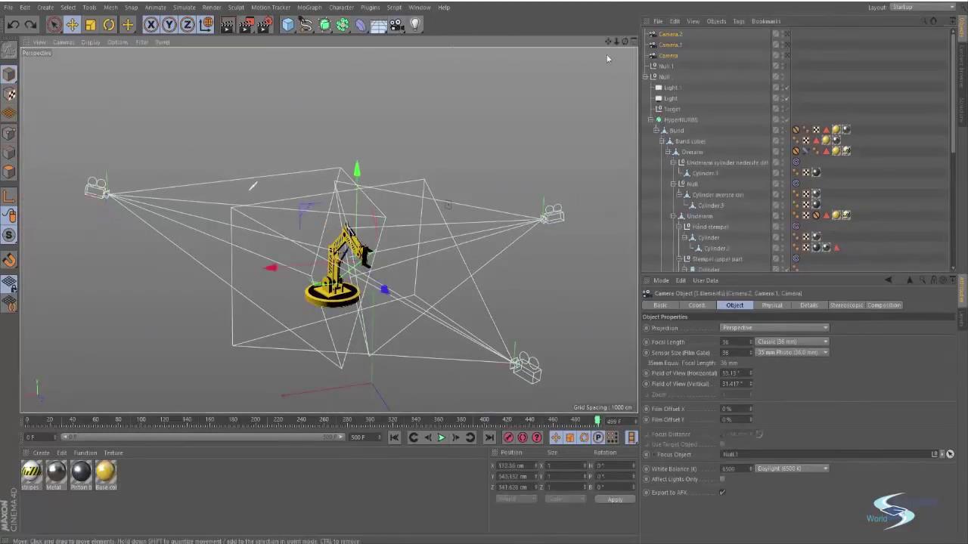
click(398, 28)
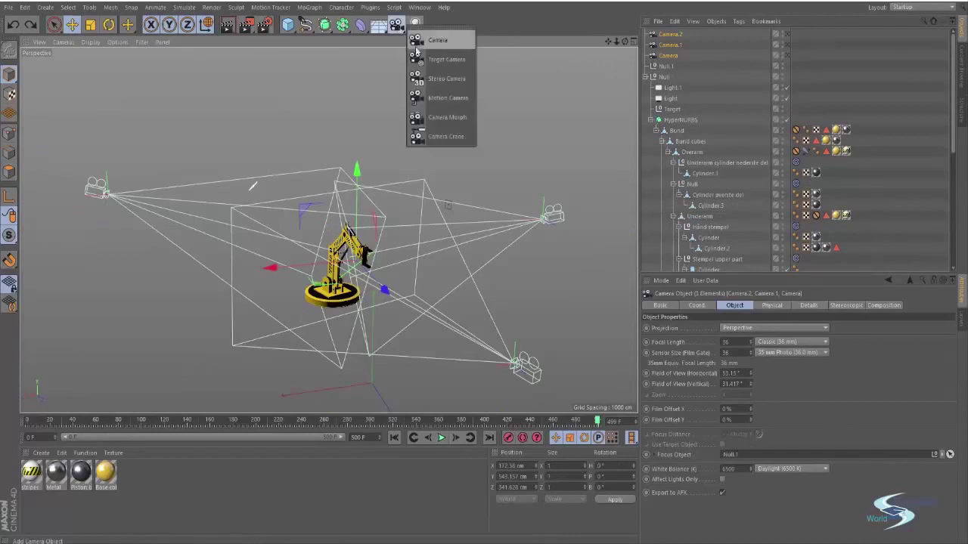
click(436, 118)
click(832, 91)
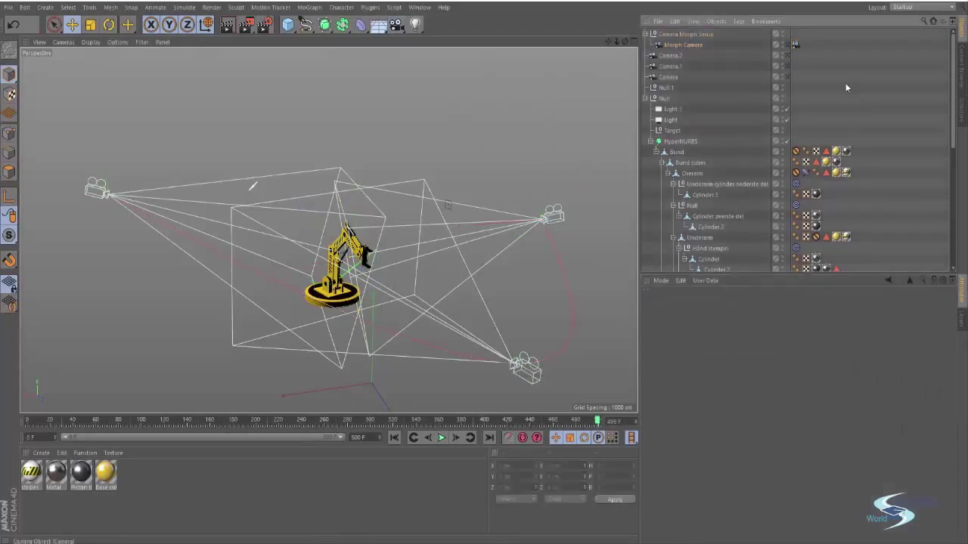
Step: Shift Camera.1 sideways in the horizontal plane to reshape the morph path, and look through that camera
alt+drag(425, 174, 403, 227)
alt+middle_drag(403, 227, 338, 217)
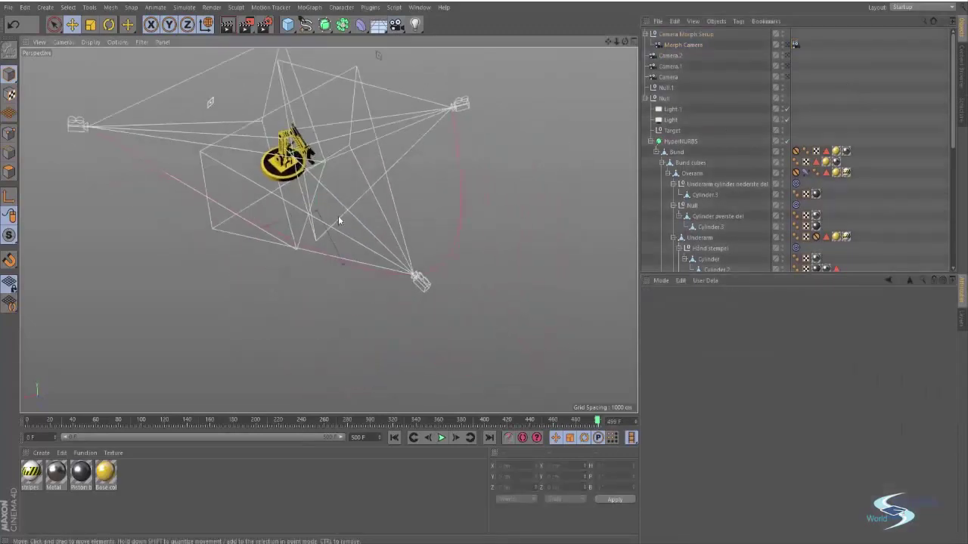
alt+drag(338, 218, 324, 233)
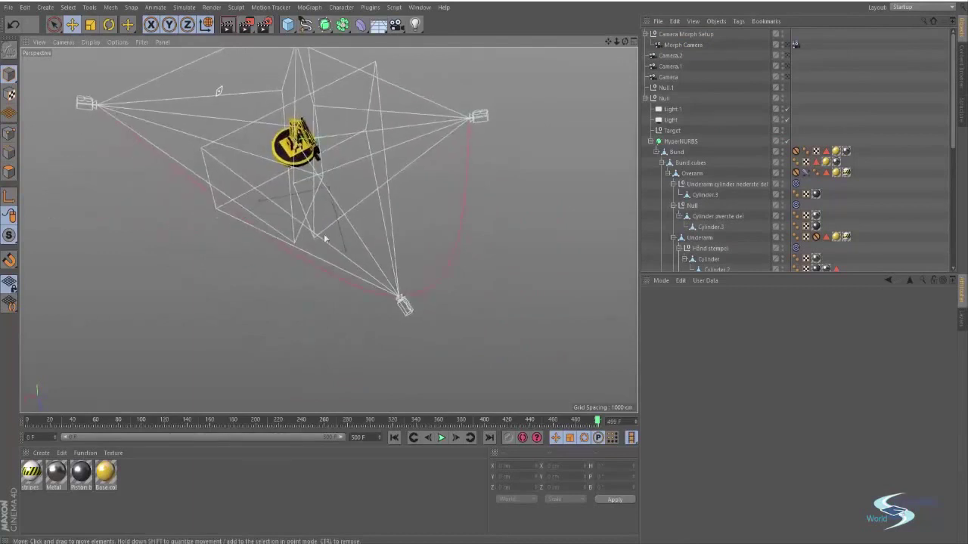
click(670, 56)
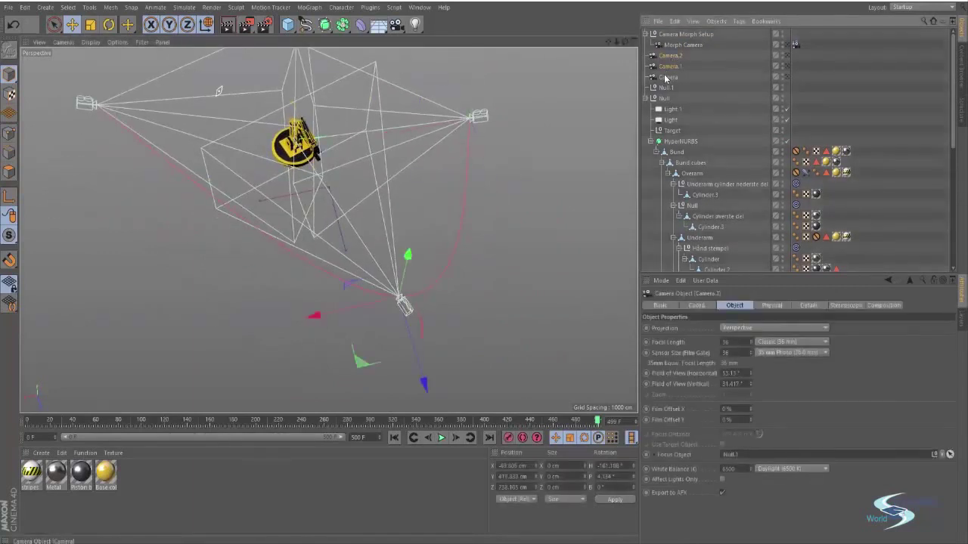
drag(367, 369, 295, 369)
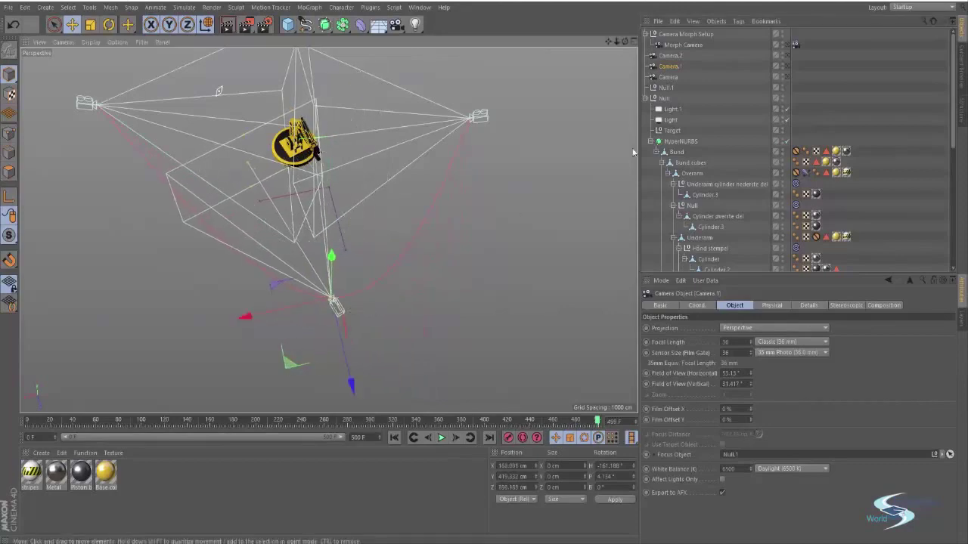
click(785, 66)
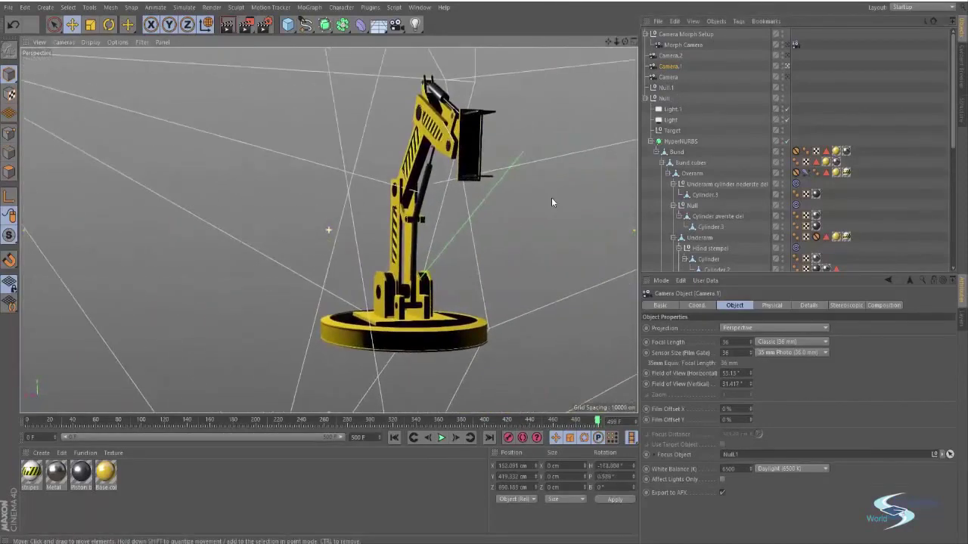
Step: Orbit Camera.1 around the robot arm in its own view, leave that view, and shift the camera slightly in the horizontal plane
alt+drag(516, 177, 335, 213)
click(785, 68)
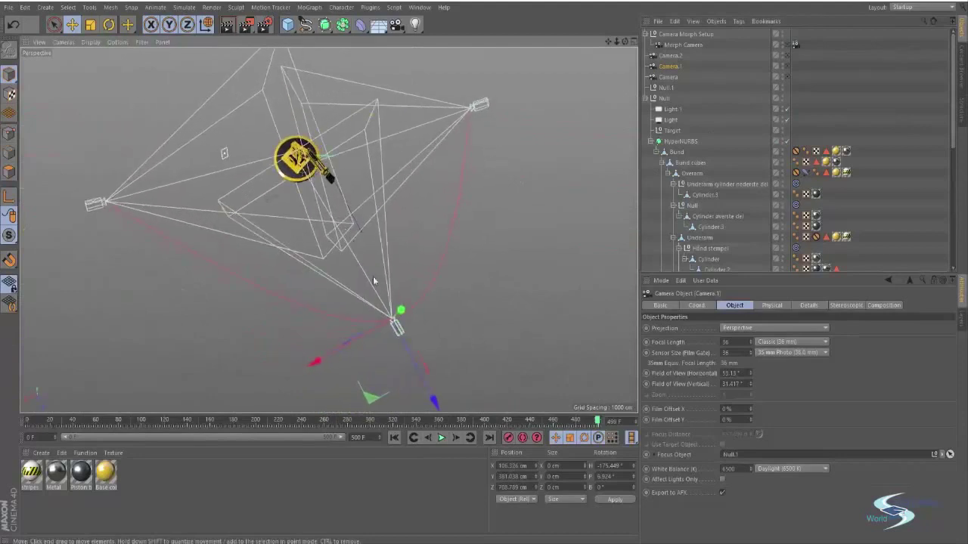
drag(369, 399, 348, 395)
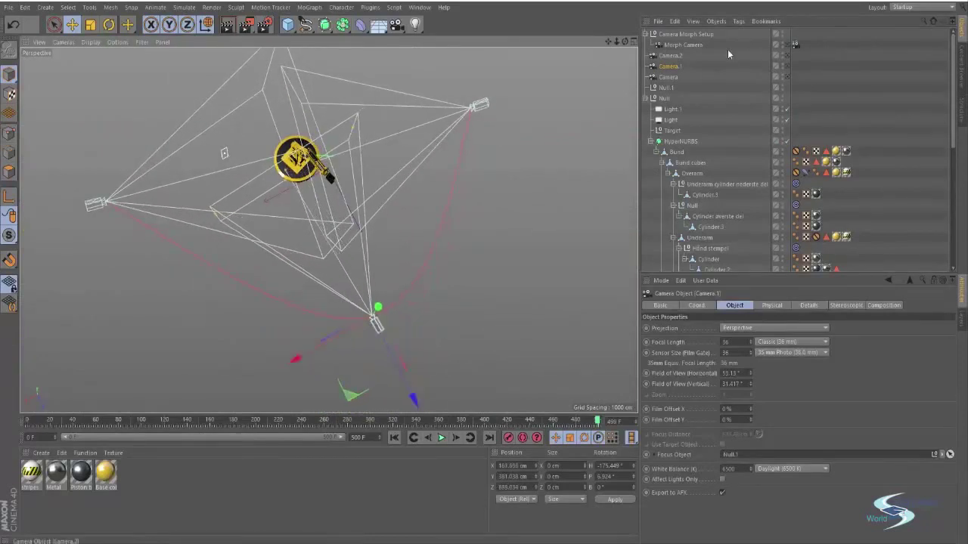
Step: Reframe the robot arm through Camera.1 by orbiting and panning the camera, and return to the default view
click(786, 67)
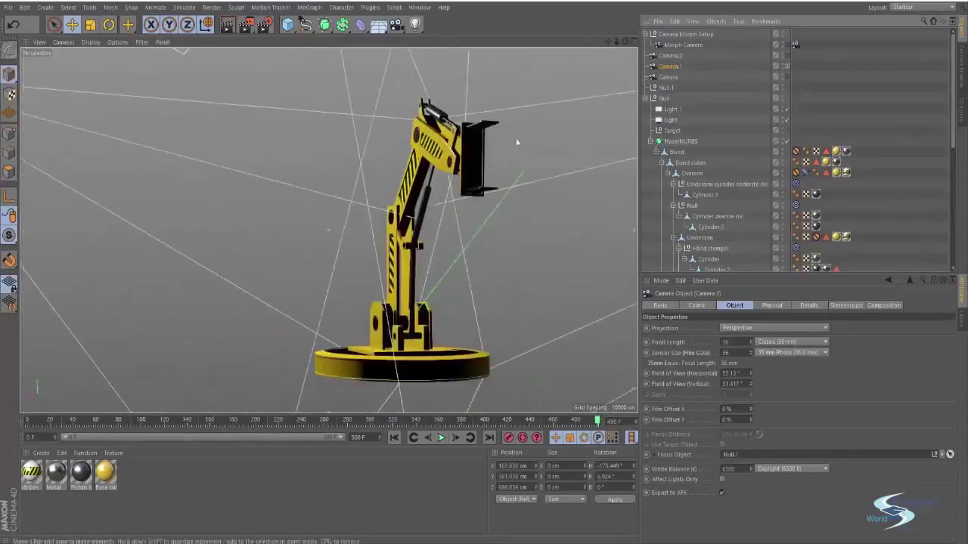
alt+drag(404, 177, 325, 204)
alt+middle_drag(325, 204, 324, 212)
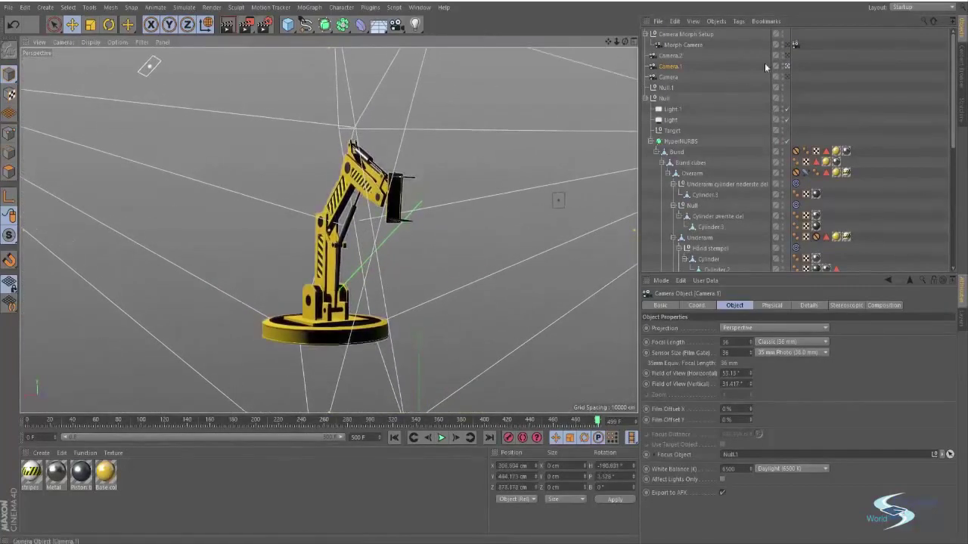
click(787, 66)
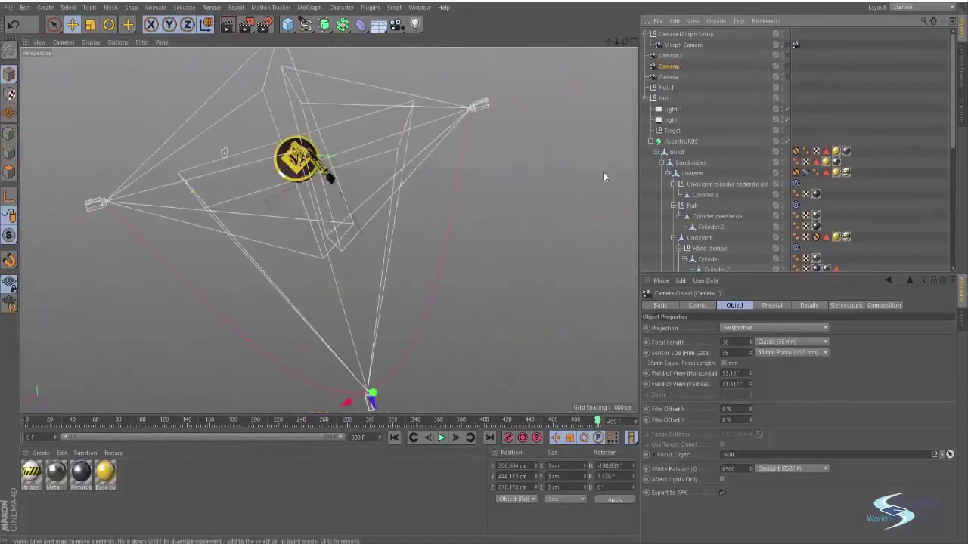
Step: Move Camera.1 closer to the robot arm in the horizontal plane and check its framing through that camera
alt+right_drag(378, 361, 351, 318)
alt+middle_drag(352, 318, 358, 292)
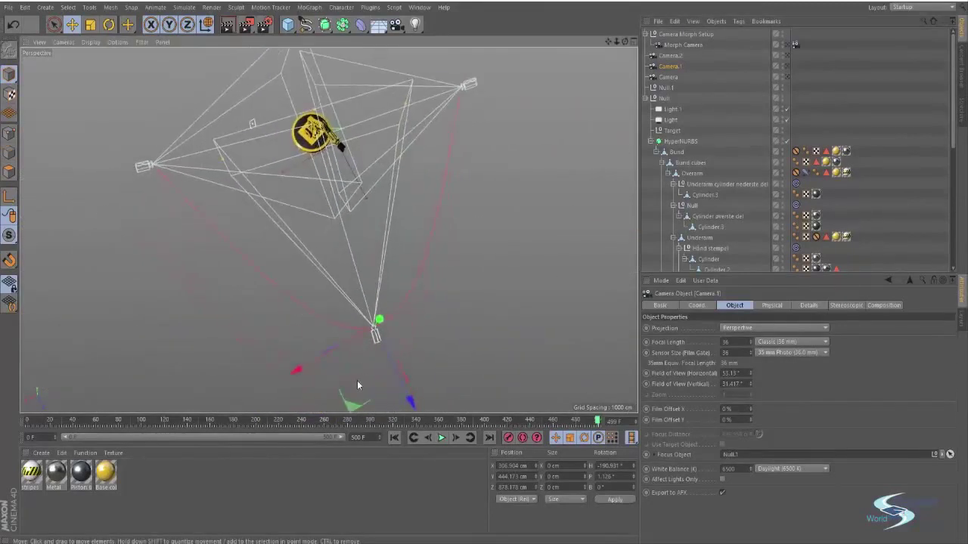
drag(353, 404, 344, 369)
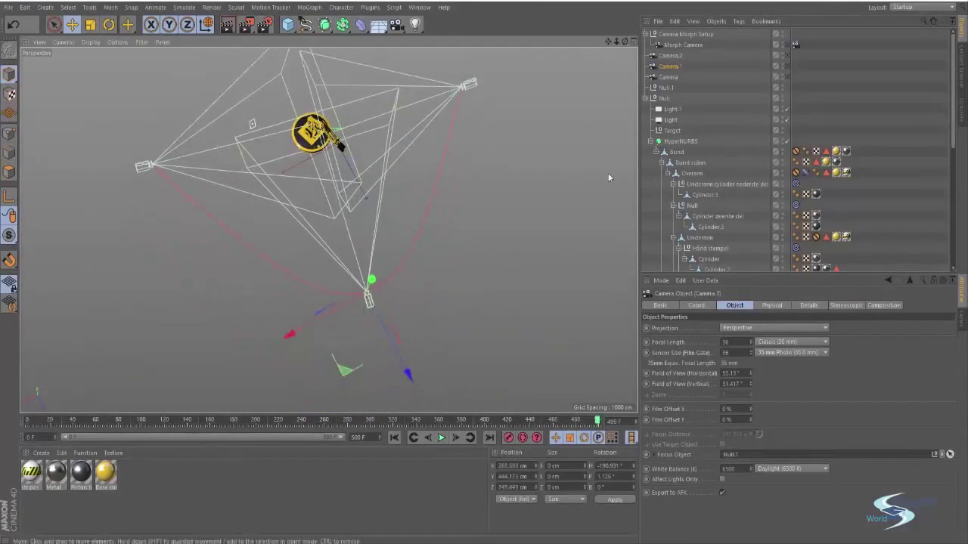
click(787, 66)
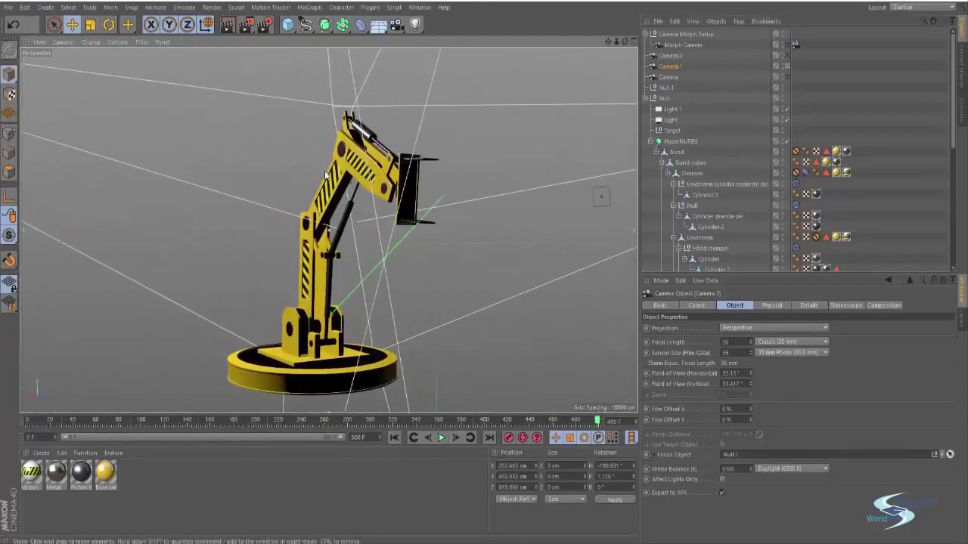
click(786, 67)
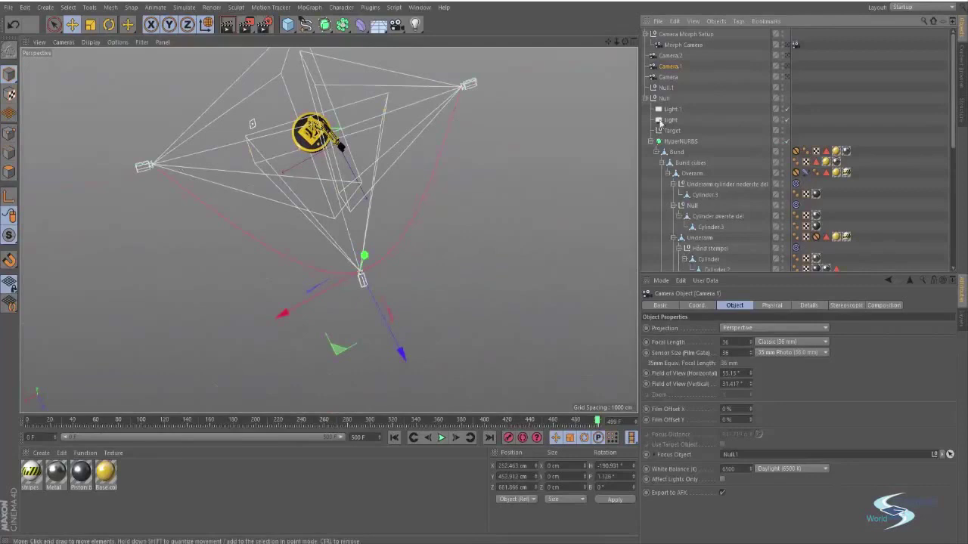
Step: Look through the Morph Camera, select it, and open its Camera Morph settings
click(787, 45)
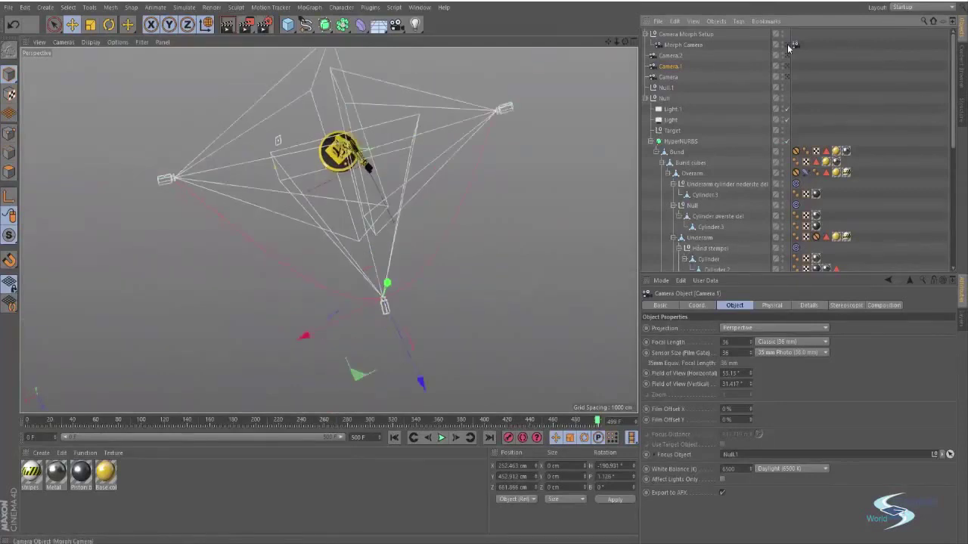
click(671, 46)
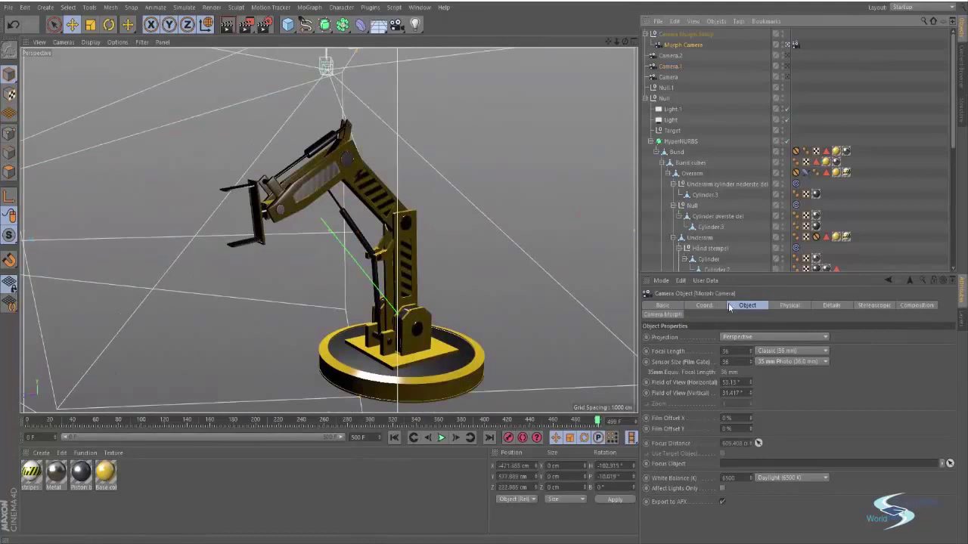
click(663, 315)
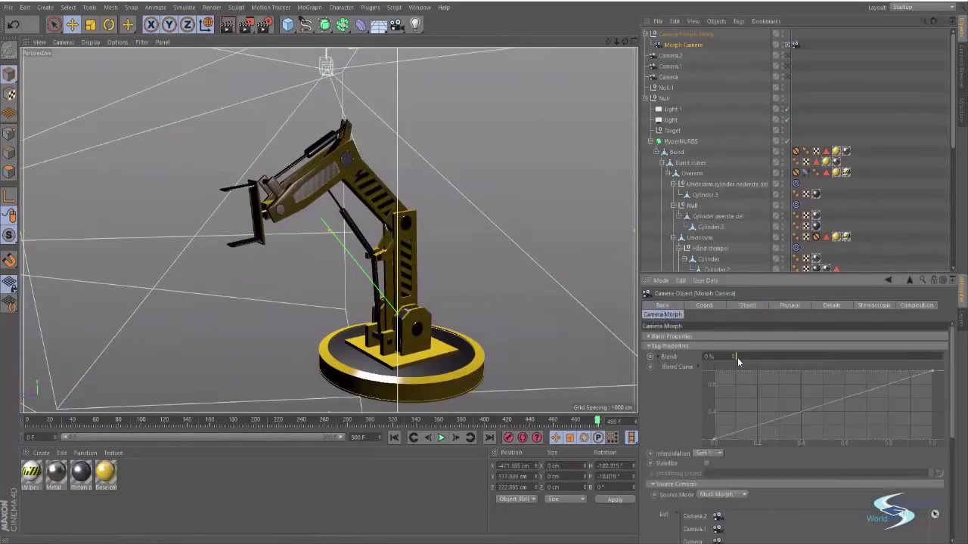
Step: Preview the camera travel by running Blend up to 100 %, and review the stabilization and source camera settings
drag(737, 357, 955, 375)
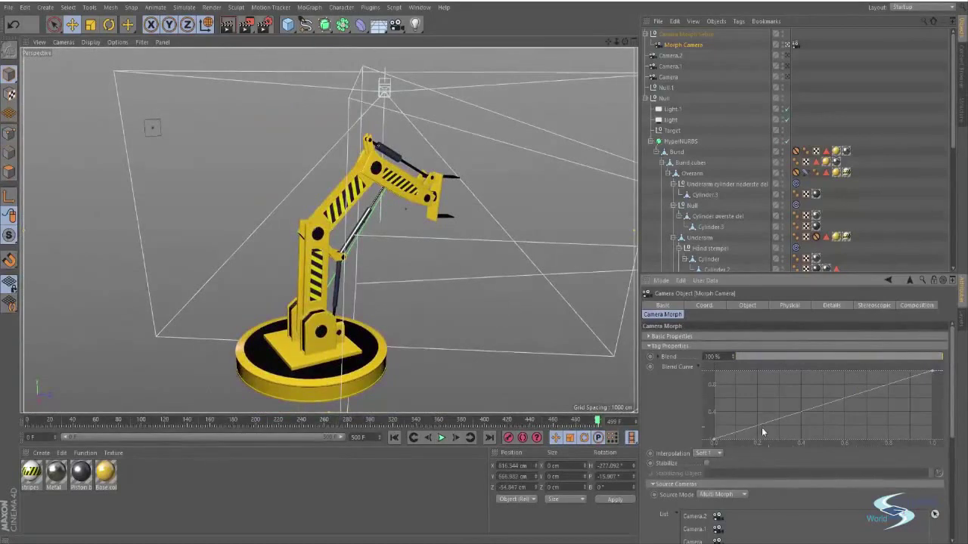
scroll(785, 423, down, 2)
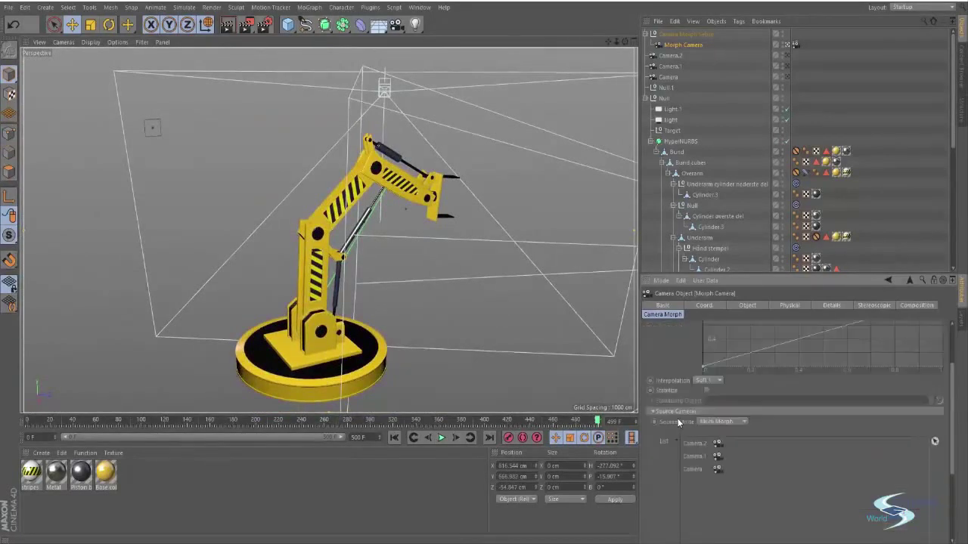
scroll(677, 418, up, 2)
scroll(732, 403, down, 1)
scroll(679, 407, down, 5)
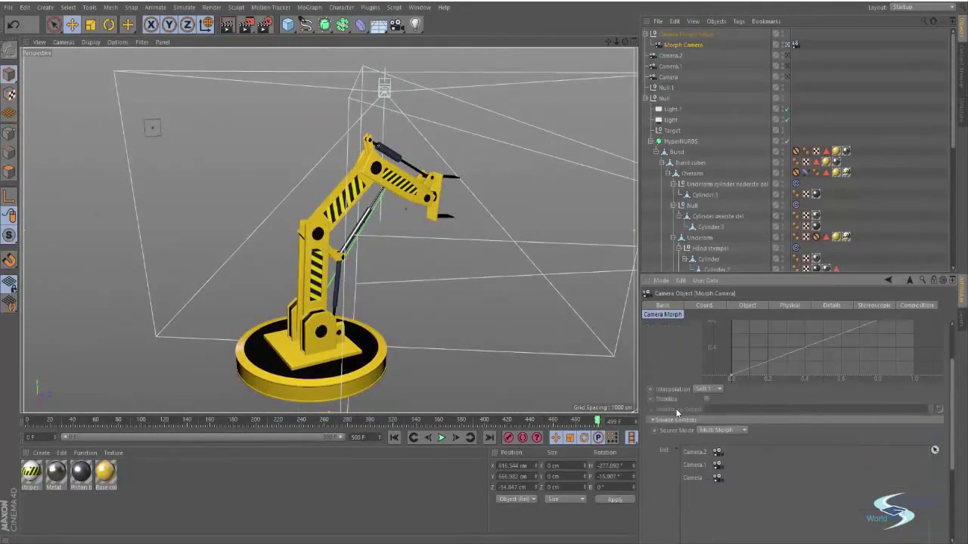
scroll(672, 414, up, 5)
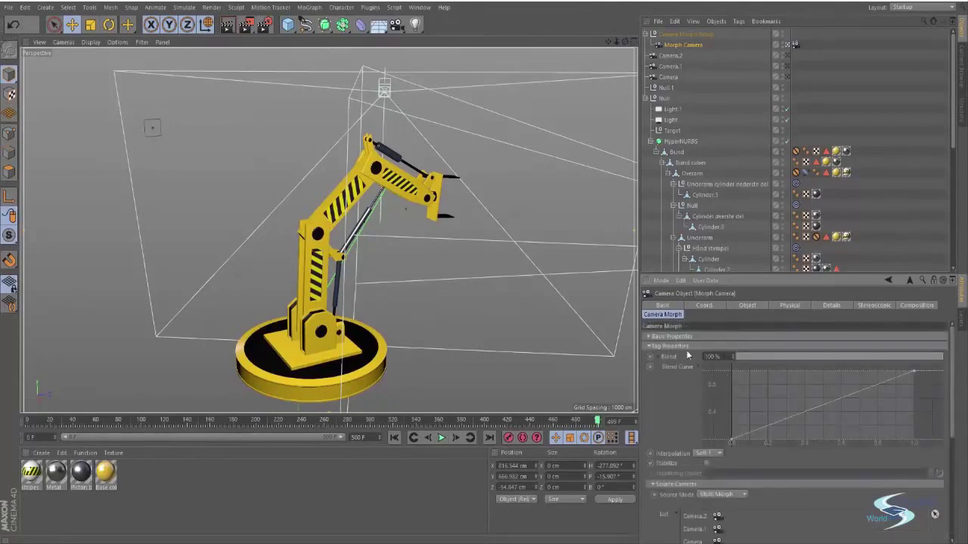
Step: Try stabilizing the morph with Null.1 as the stabilizing object, scrub Blend back to 0 %, and switch Stabilize off
click(707, 463)
drag(926, 361, 928, 385)
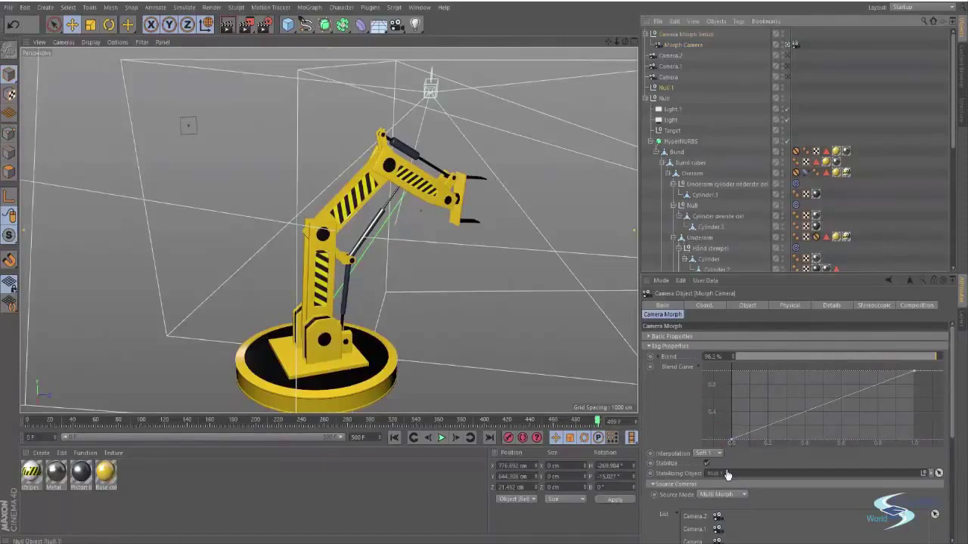
drag(914, 352, 709, 360)
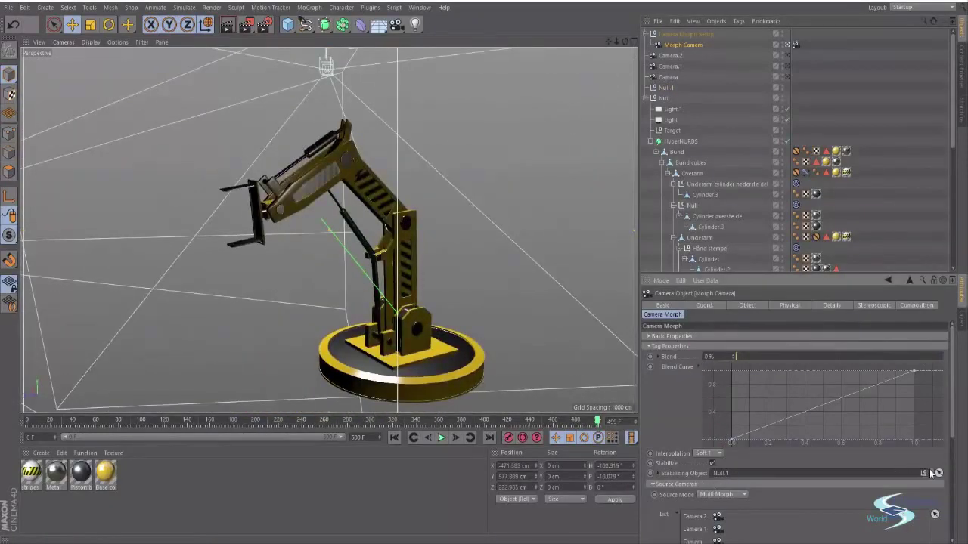
click(707, 462)
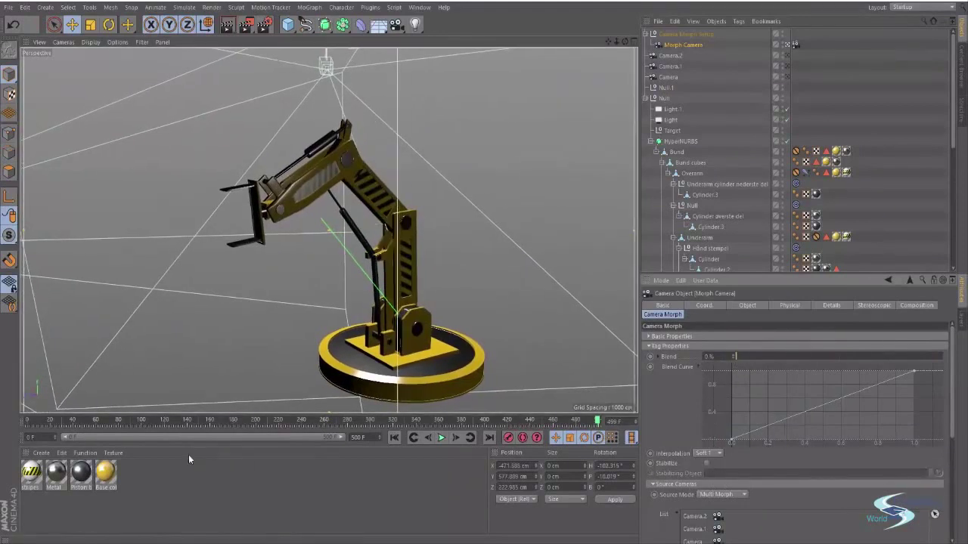
Step: Keyframe the Morph Camera's Blend at 0 % on frame 0 and at 100 % on frame 480
drag(86, 422, 13, 425)
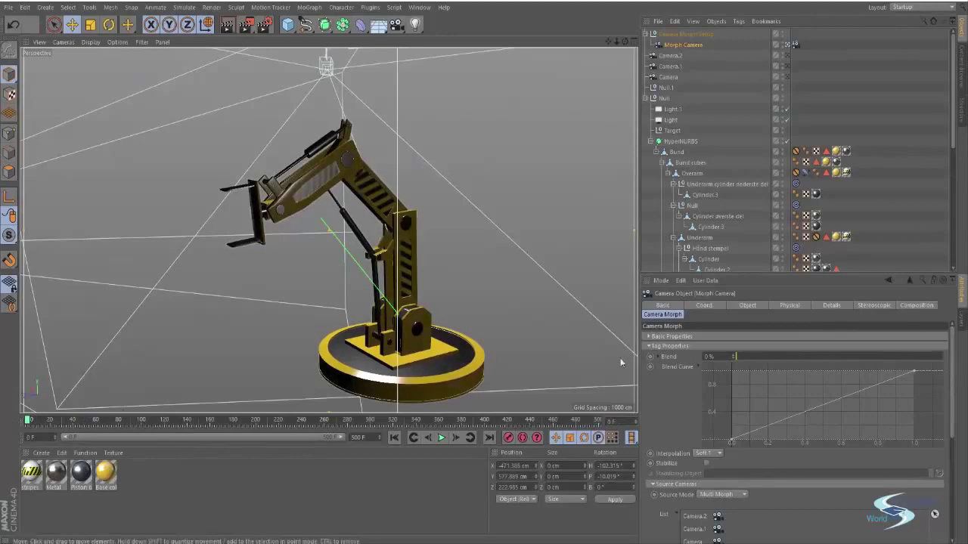
ctrl+click(651, 357)
drag(541, 421, 575, 421)
drag(733, 357, 855, 365)
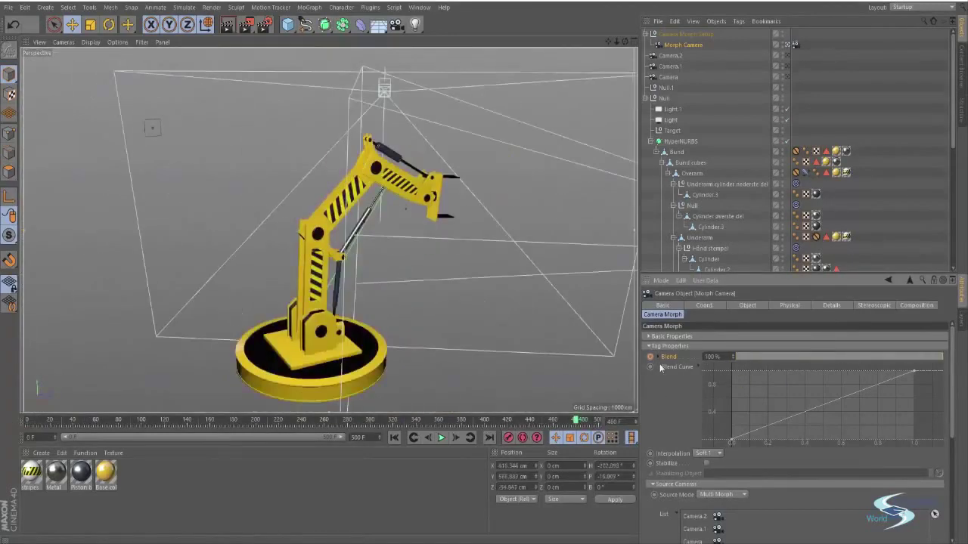
Step: Play the animation from the start to check the morph camera's movement around the robot arm, and stop it
click(394, 438)
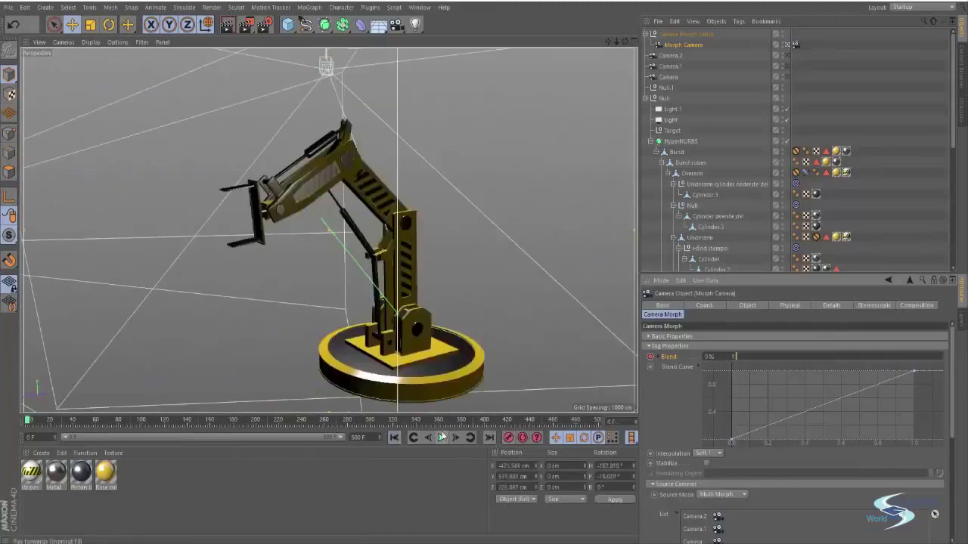
click(442, 437)
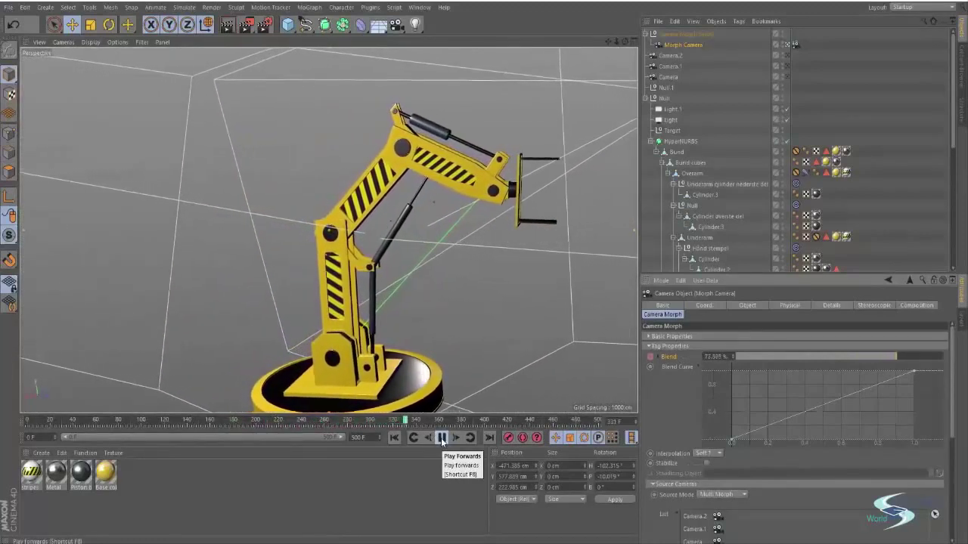
click(442, 437)
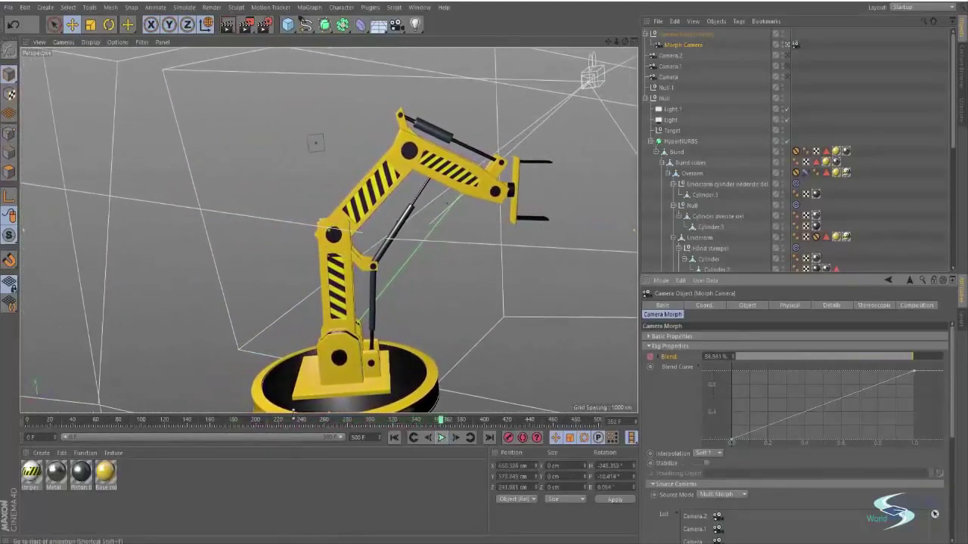